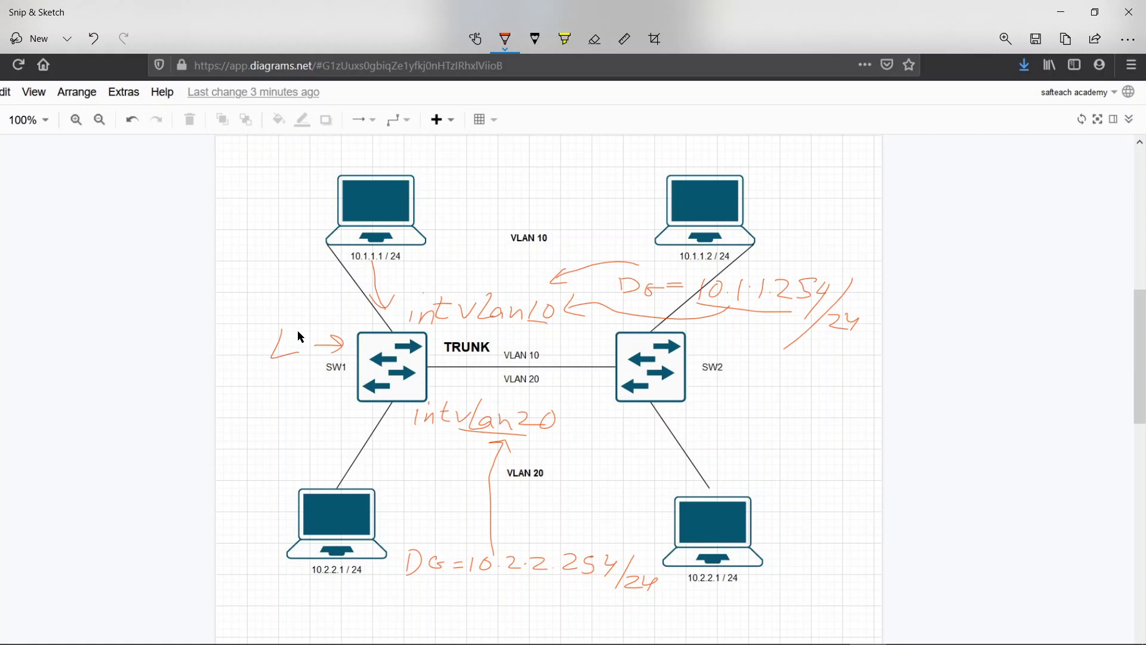
Step: Write L2/L3 labels beside SW1 and SW2 on the diagram
mouse_move(275, 379)
mouse_down()
mouse_move(274, 389)
mouse_move(298, 389)
mouse_up()
mouse_move(297, 378)
mouse_down()
mouse_move(310, 382)
mouse_move(300, 400)
mouse_move(346, 408)
mouse_up()
mouse_move(332, 394)
mouse_down()
mouse_move(348, 404)
mouse_move(342, 416)
mouse_up()
mouse_move(704, 387)
mouse_down()
mouse_move(767, 380)
mouse_move(717, 410)
mouse_move(747, 409)
mouse_up()
mouse_move(749, 395)
mouse_down()
mouse_move(763, 394)
mouse_move(741, 411)
mouse_up()
Step: Underline the intVlan10, intvlan20 and VLAN 20 default gateway notes
drag(427, 326, 537, 335)
drag(431, 437, 527, 442)
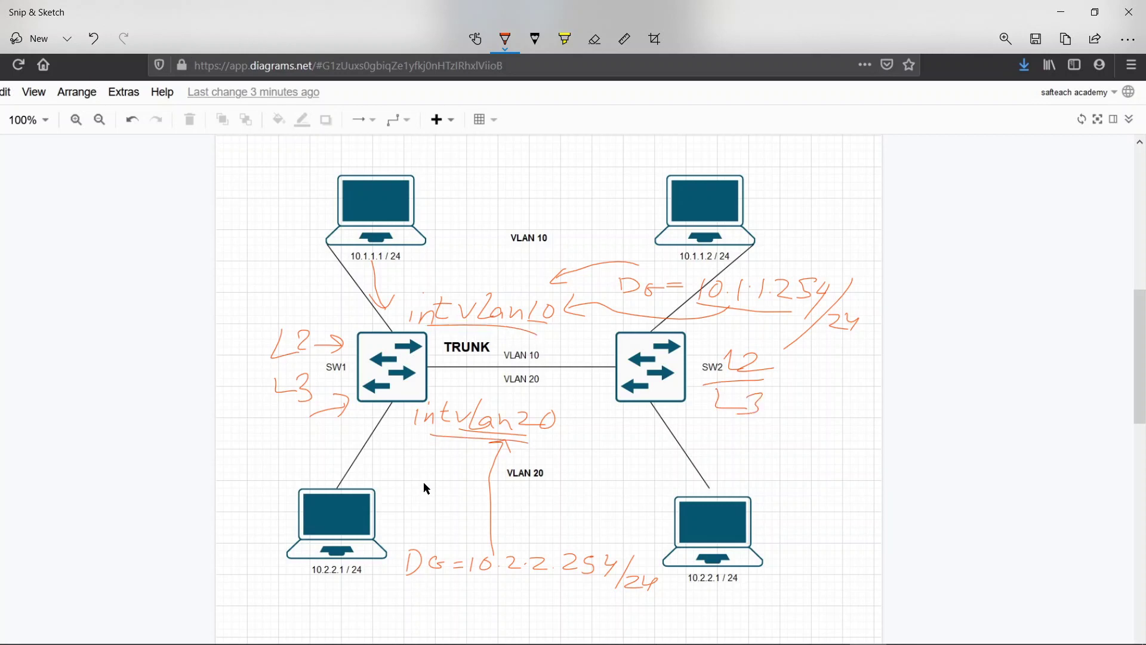
drag(404, 578, 470, 580)
Step: Draw two-way arrows between the two bottom laptops and between the two left laptops
mouse_move(413, 503)
mouse_down()
mouse_move(625, 522)
mouse_move(561, 535)
mouse_up()
mouse_move(449, 482)
mouse_down()
mouse_move(398, 496)
mouse_move(435, 514)
mouse_up()
mouse_move(315, 475)
mouse_down()
mouse_move(327, 211)
mouse_move(306, 237)
mouse_up()
mouse_move(300, 453)
mouse_down()
mouse_move(318, 472)
mouse_move(293, 486)
mouse_up()
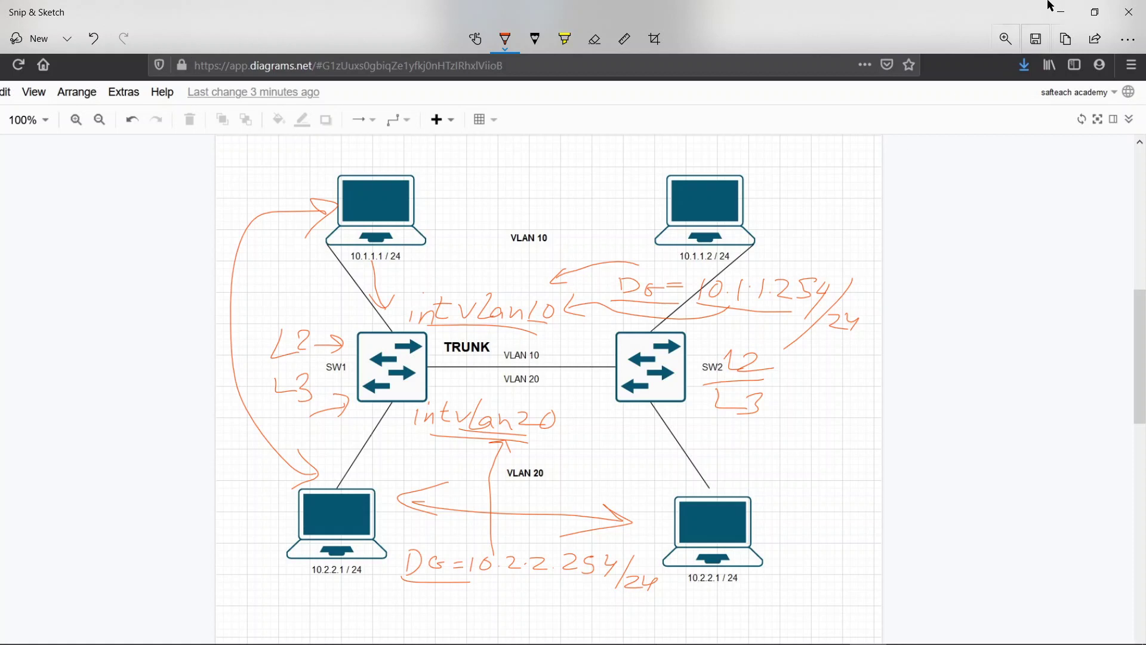
Step: Hide the annotated diagram and bring the vyos-1, SW1 and SW-2 consoles forward
click(1062, 15)
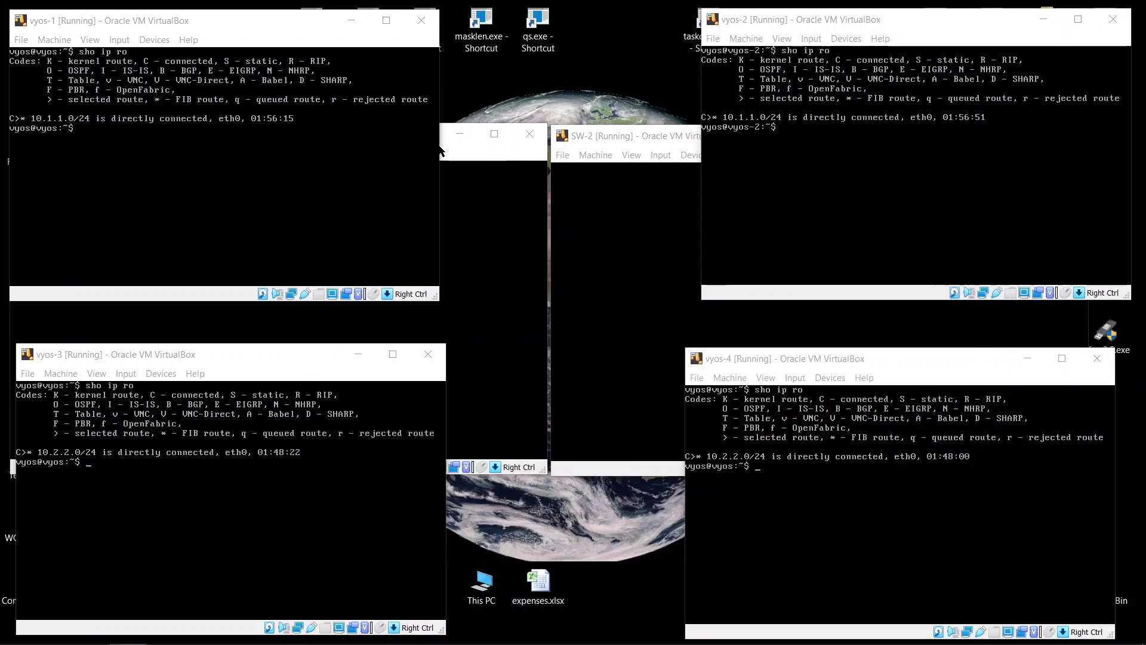
click(209, 22)
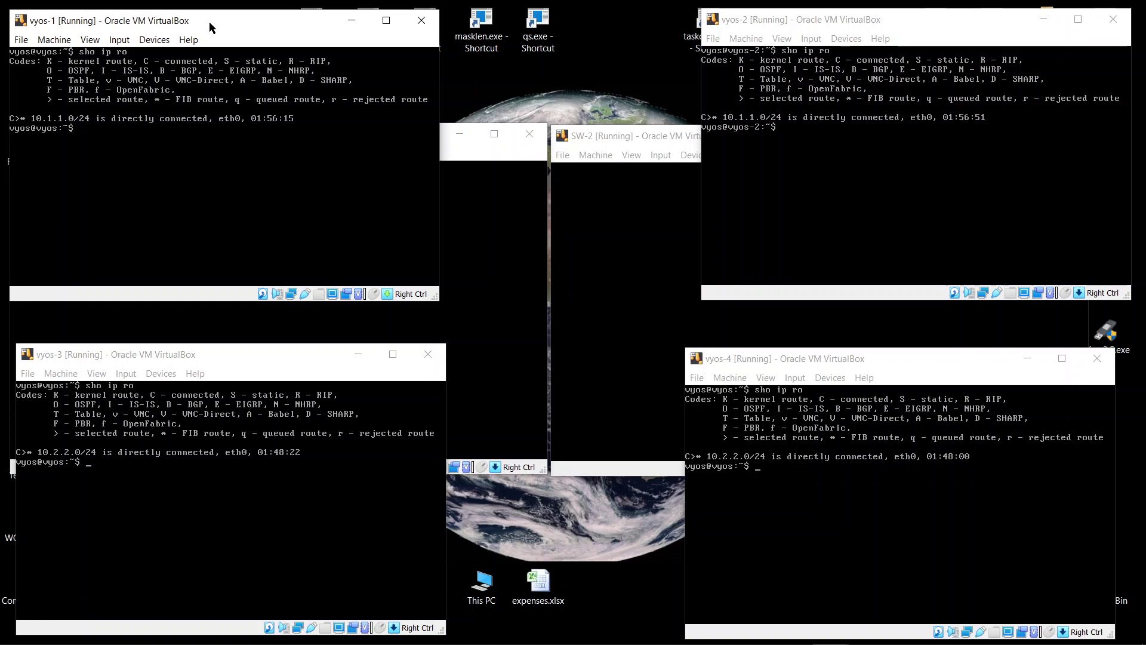
click(467, 157)
click(640, 146)
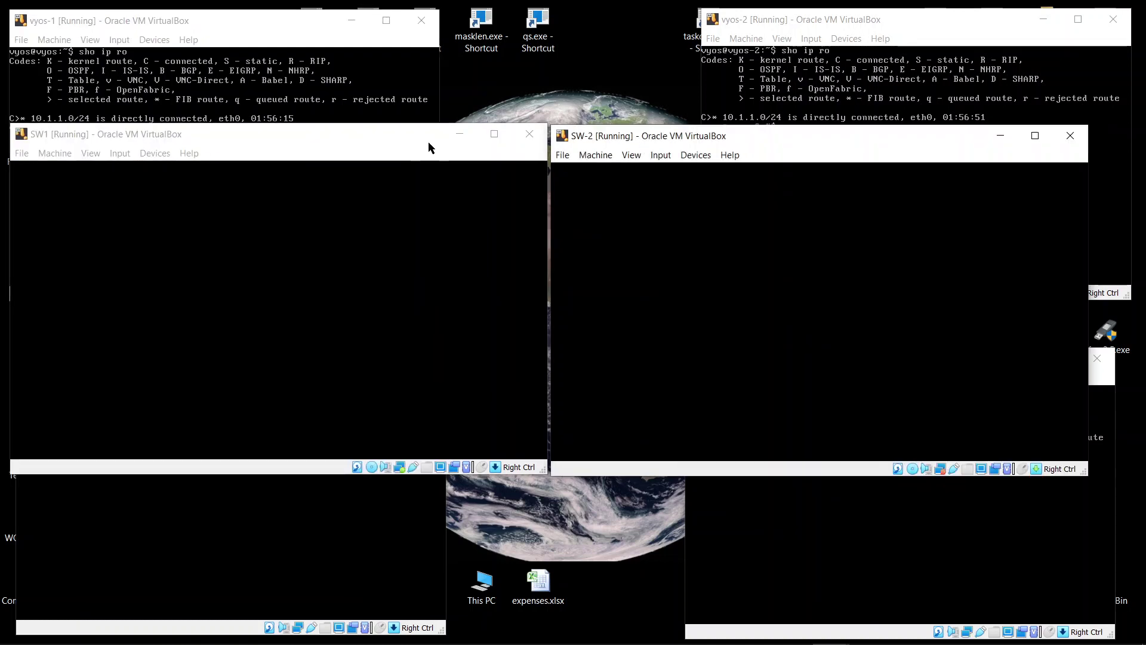
click(403, 149)
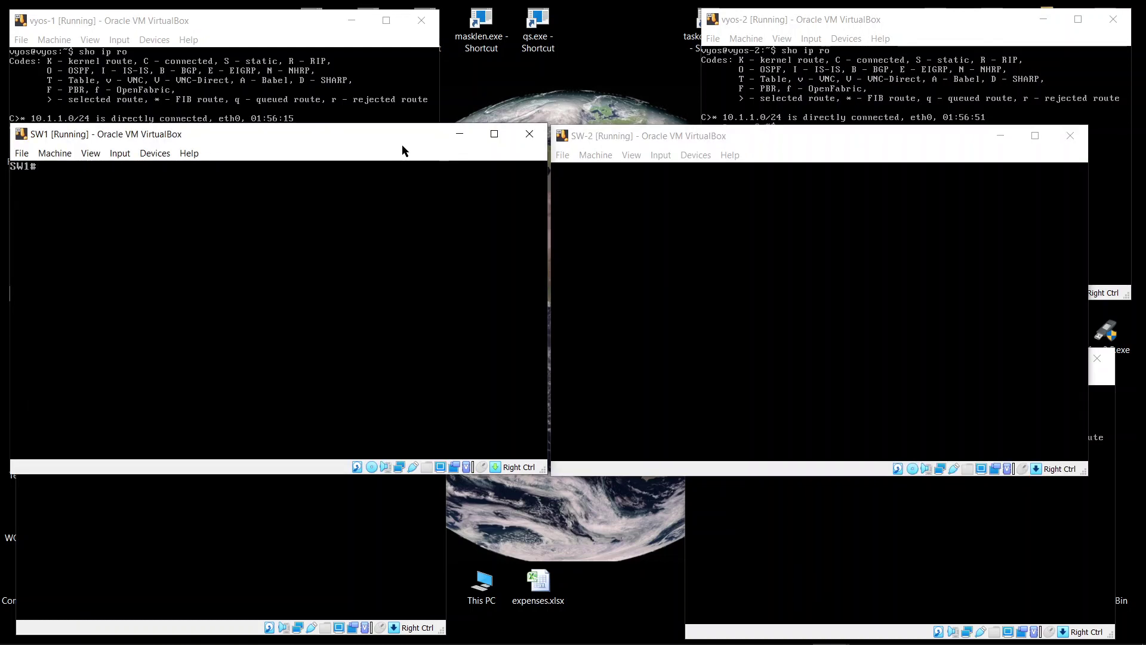
Step: Run 'show interfaces status' on SW1
text(sho int)
key(Tab)
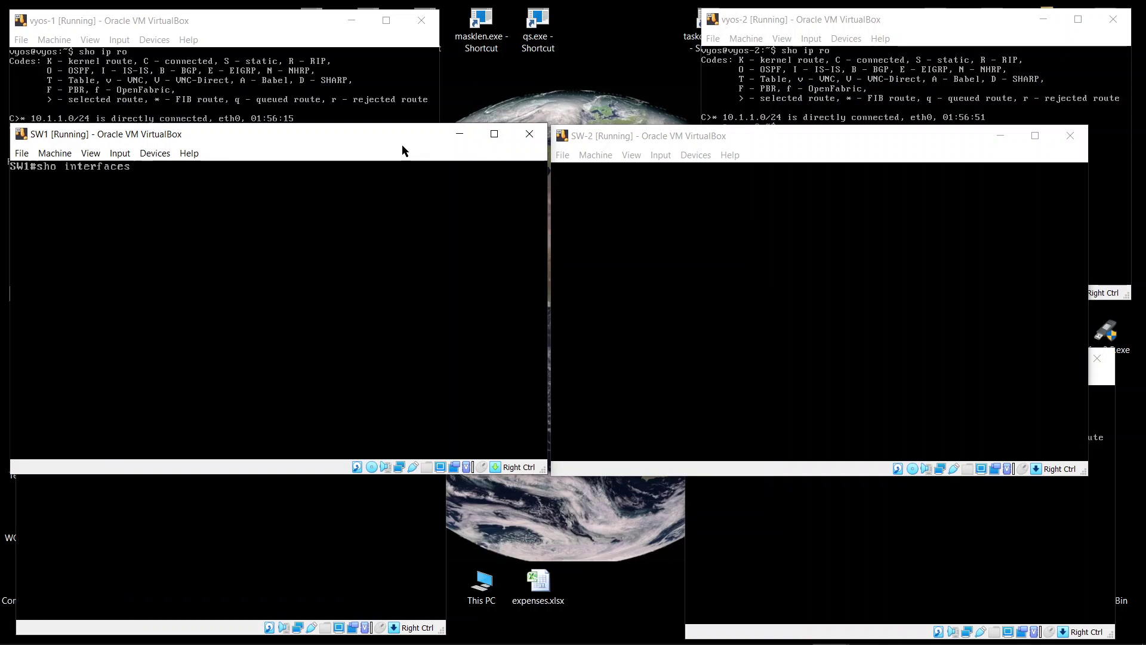
text(status)
key(Return)
Step: Clear the SW-2 console and run 'sho int status' there
click(751, 152)
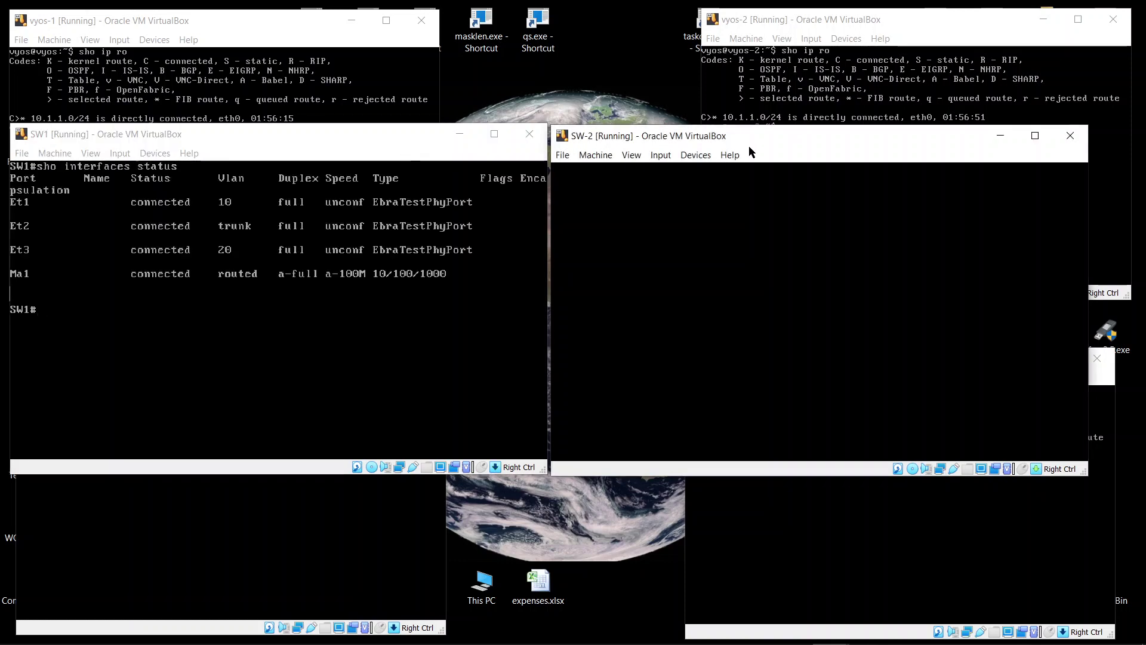
key(ctrl+l)
text(sho int status)
key(Return)
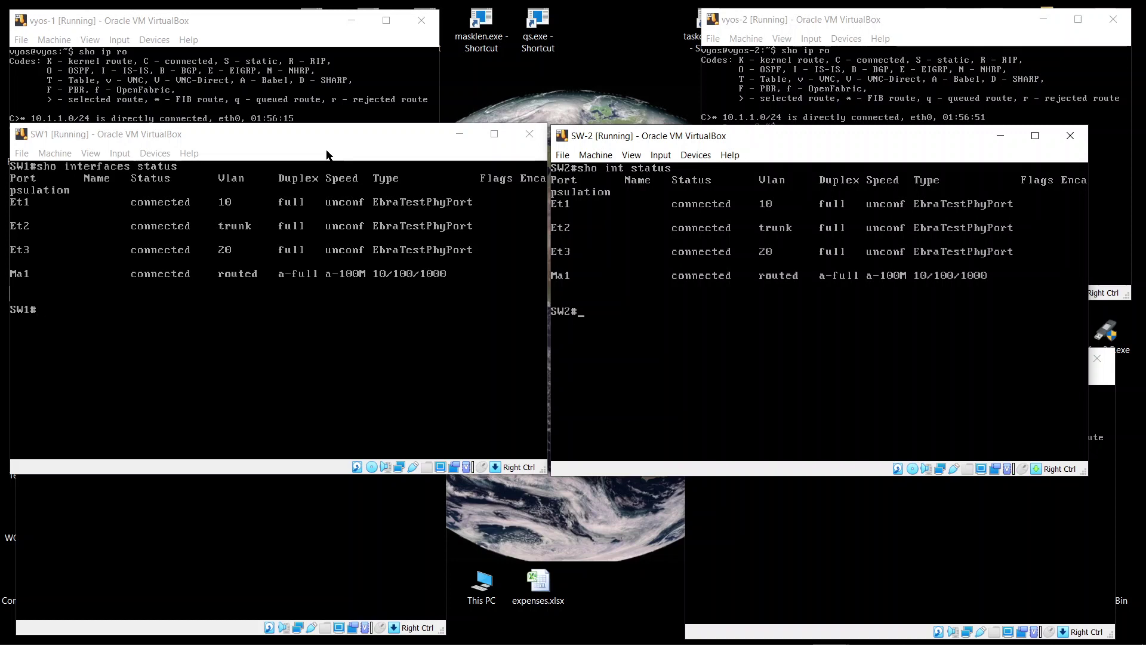
Step: Run 'sho ip route' on SW1 and SW-2, both reporting IP routing not enabled
key(ctrl+l)
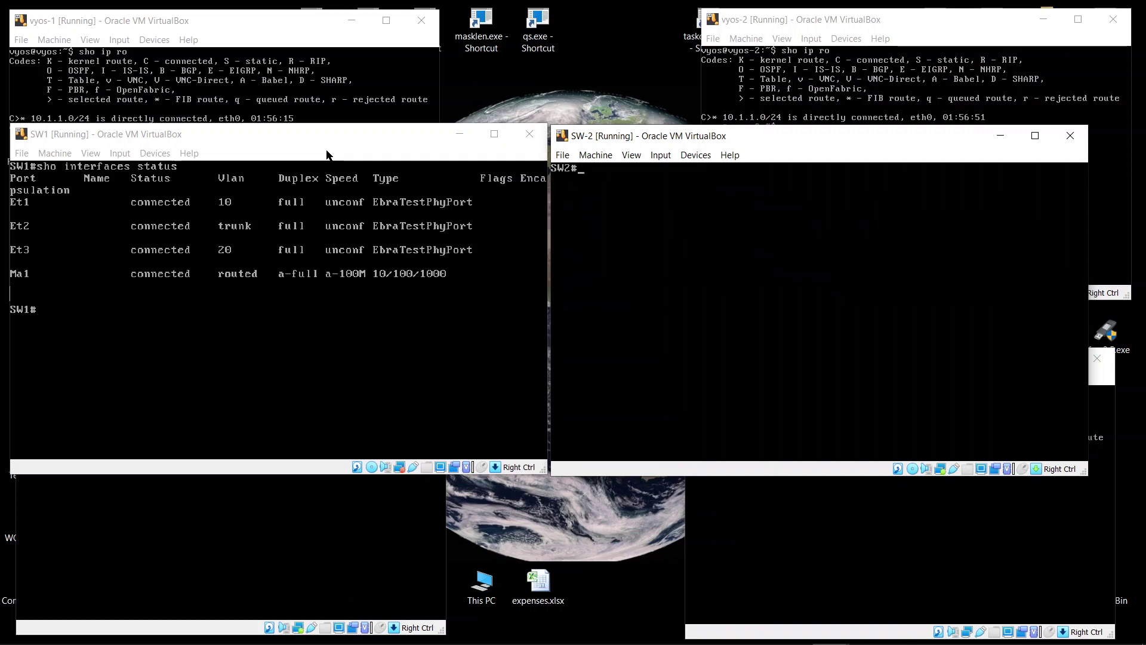
click(324, 154)
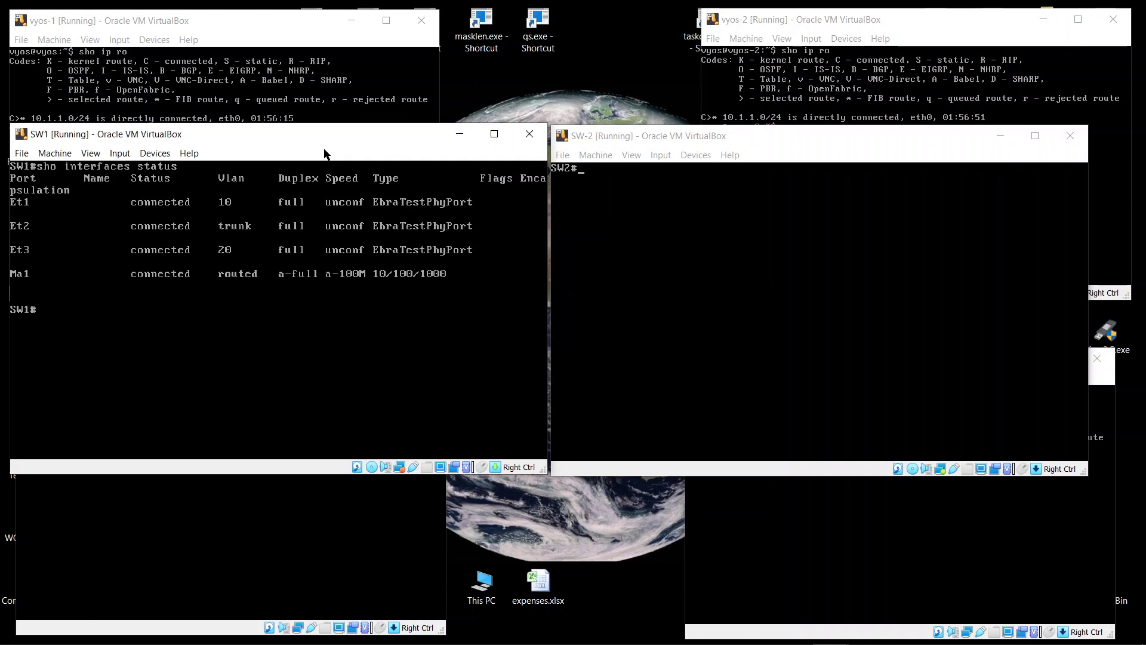
key(ctrl+l)
text(sho ip route)
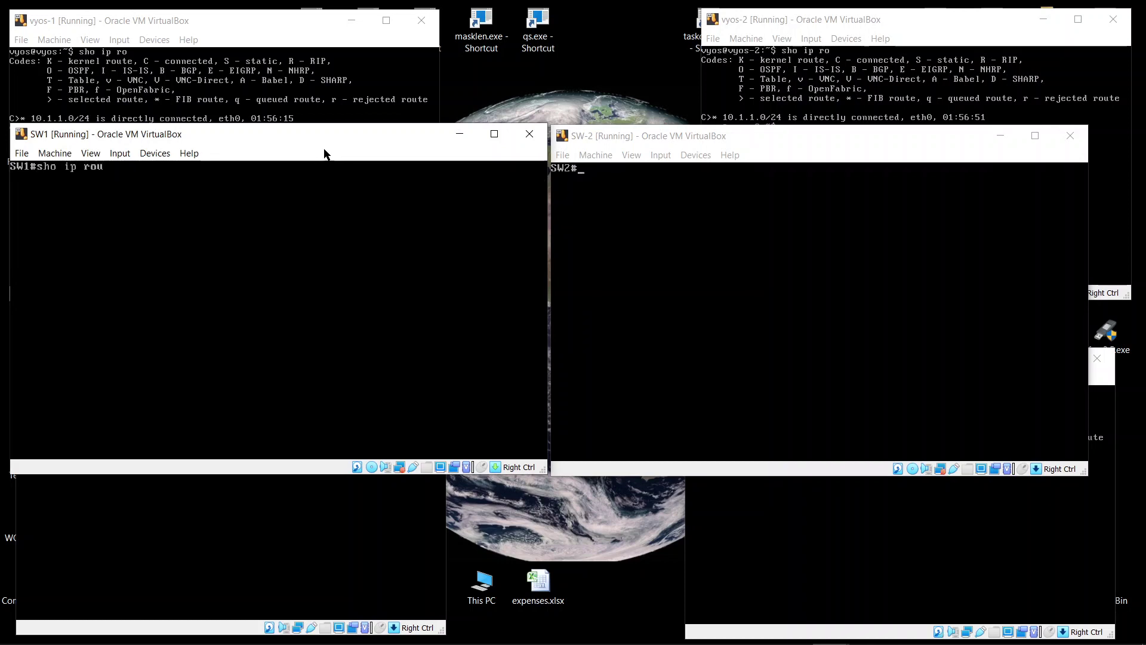
key(Return)
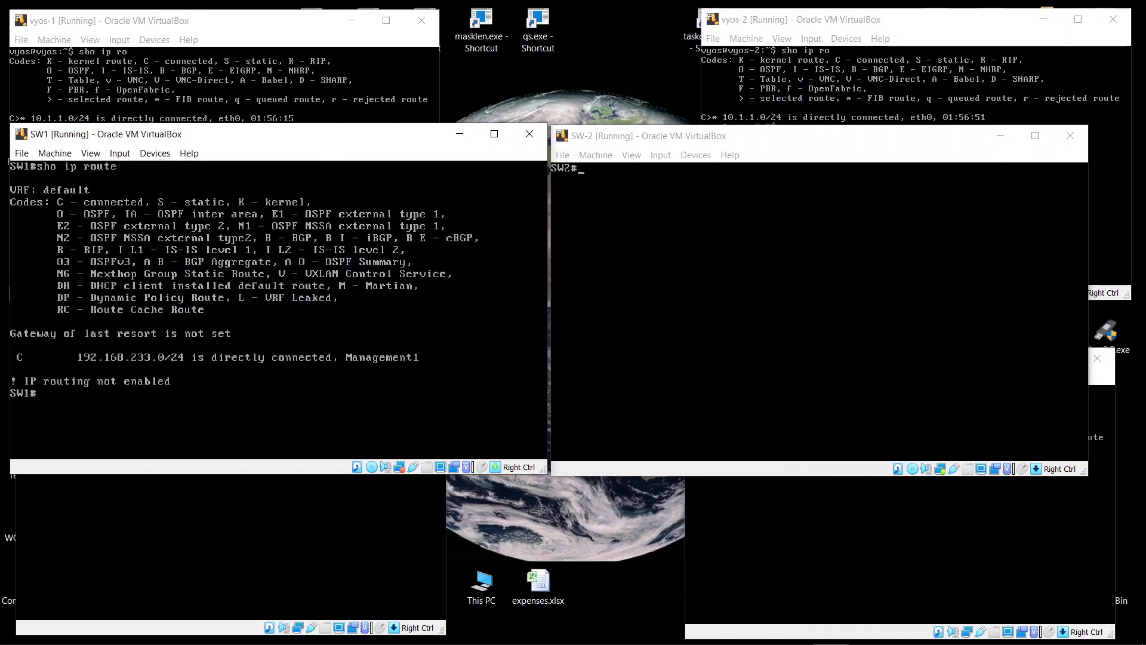
click(731, 137)
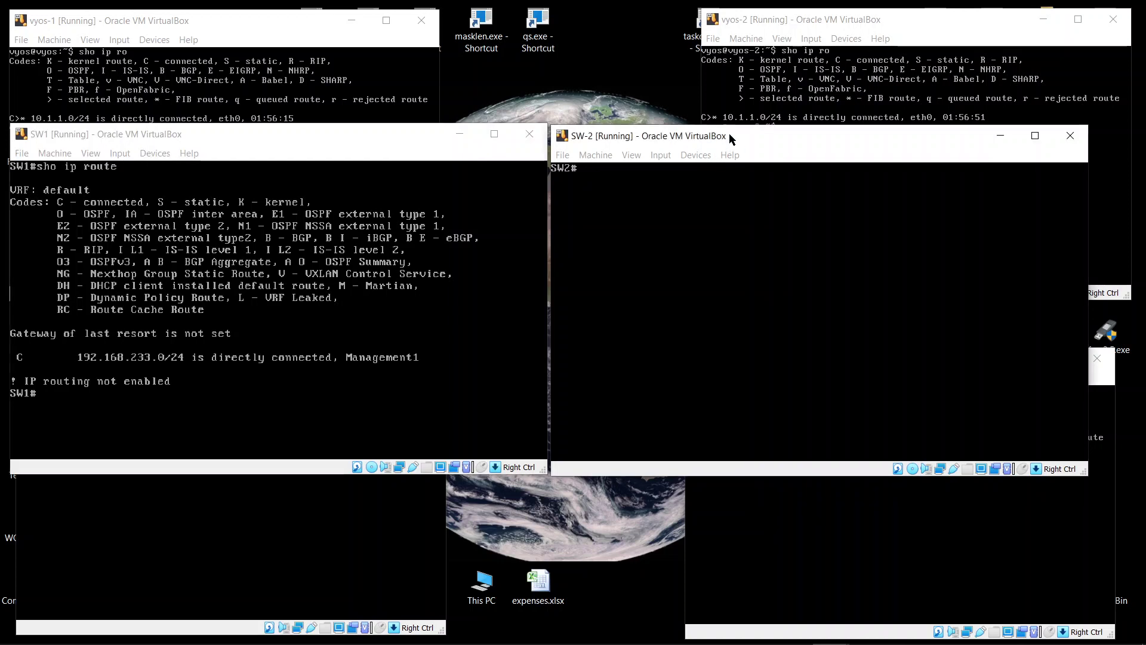
text(sho ip route)
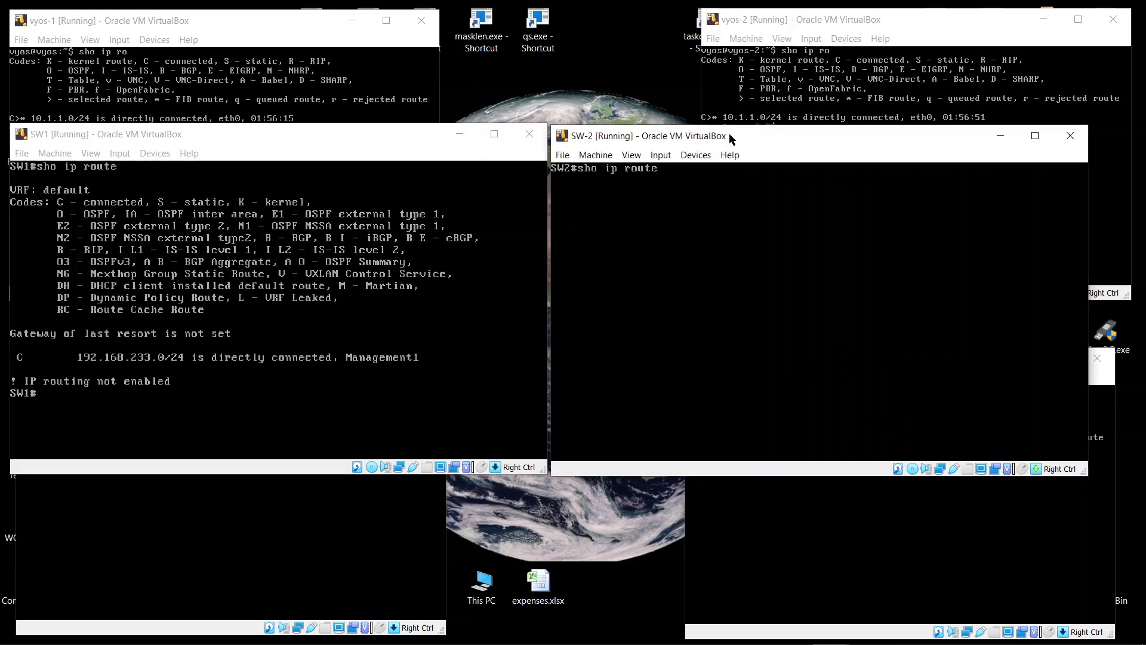
key(Return)
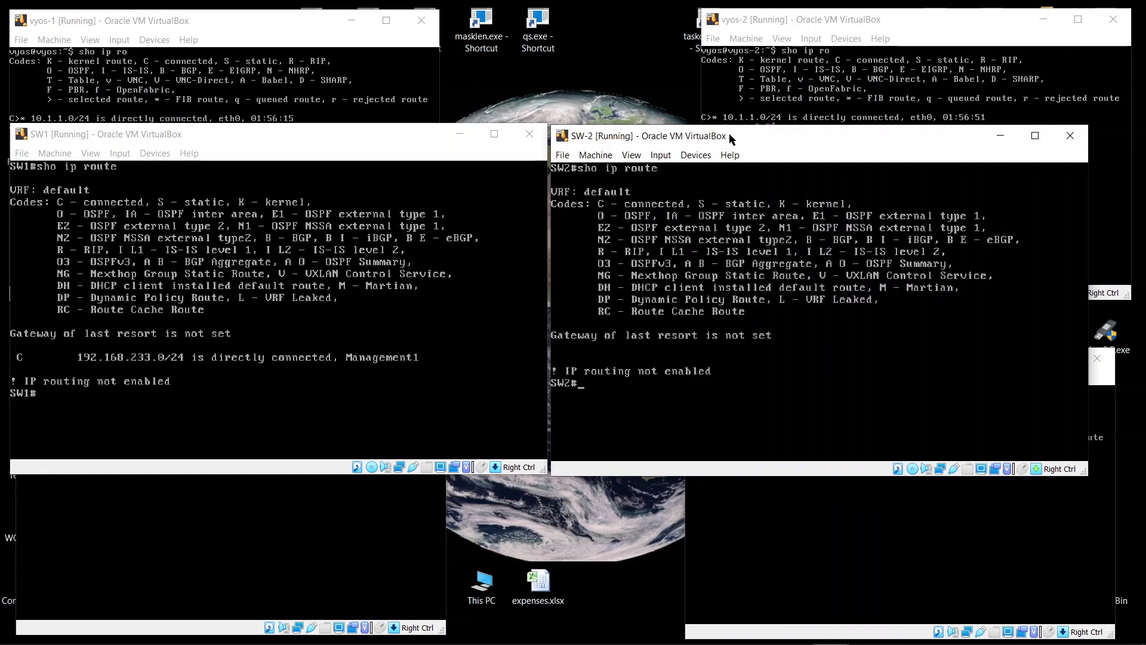
Step: Put SW1 into configuration mode with 'configure'
click(384, 156)
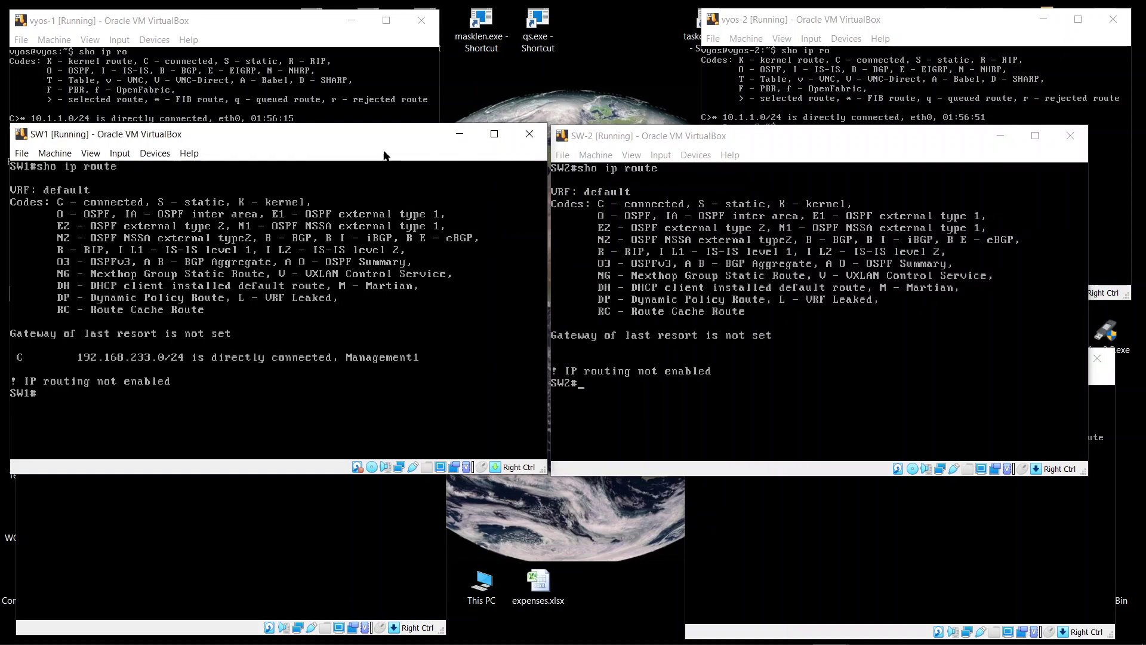
text(cof)
key(BackSpace)
text(nfigure)
key(Return)
Step: Enable 'ip routing' on SW1 and give interface Vlan10 the address 10.1.1.254/24
text(ip route)
key(BackSpace)
text(ing)
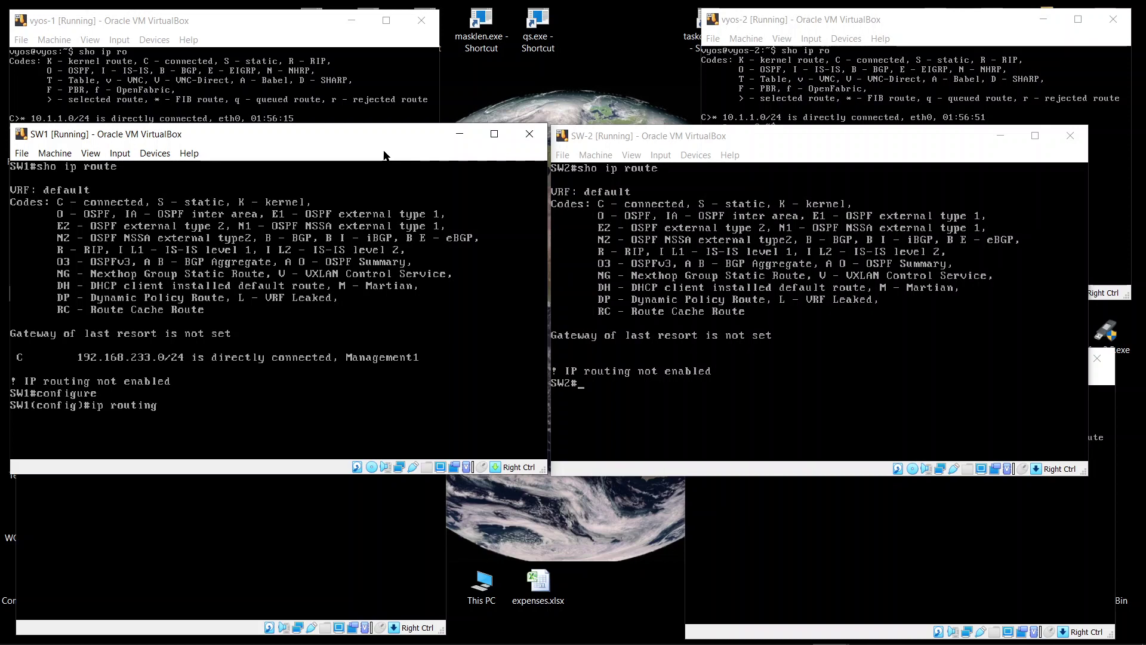
key(Return)
text(interface lv)
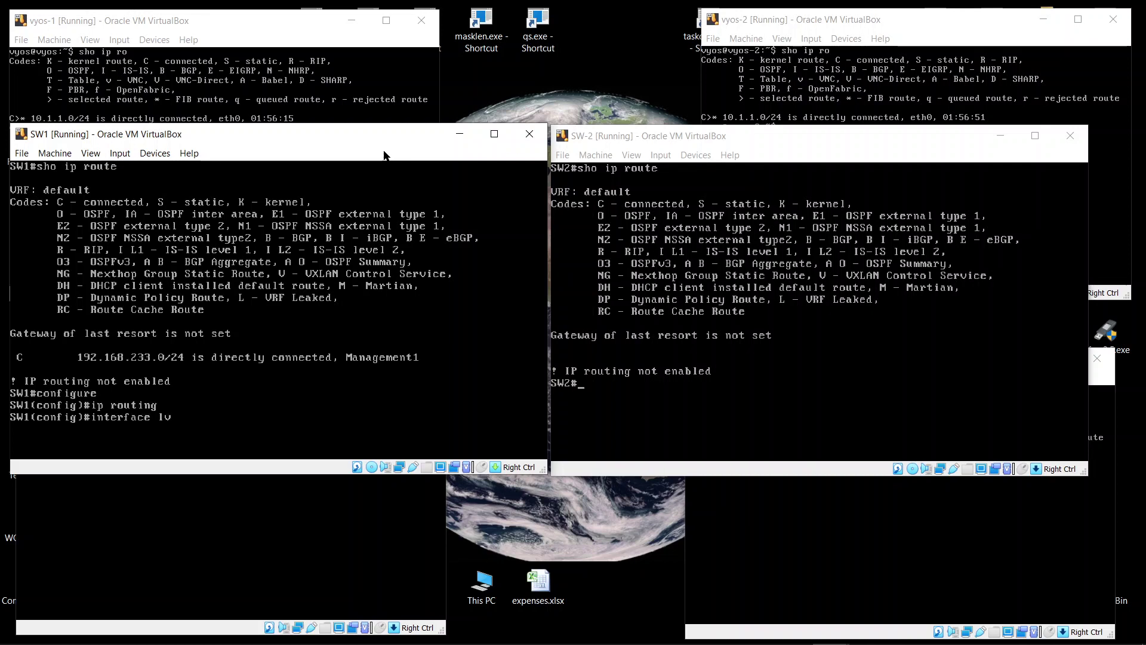
key(BackSpace)
key(BackSpace)
text(vlan 10)
key(Return)
text(ip ad)
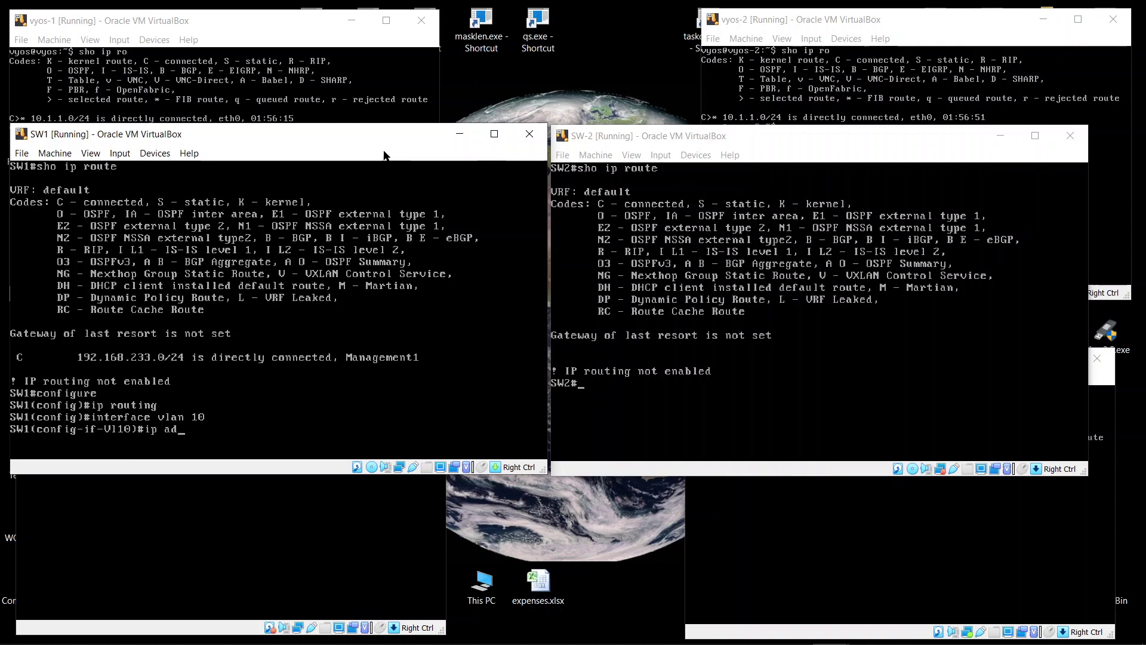
text(dress 10.1.1.254/24)
key(Return)
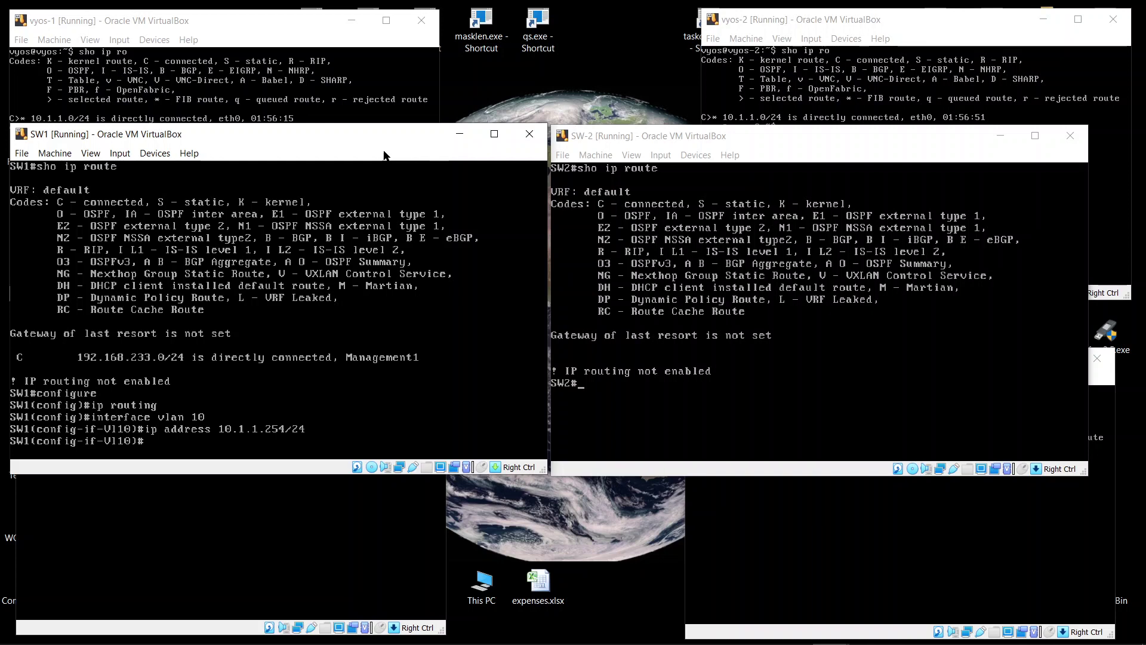
Step: Give SW1's interface Vlan20 the address 10.2.2.254/24
text(int vlan 20)
key(Return)
text(ip address )
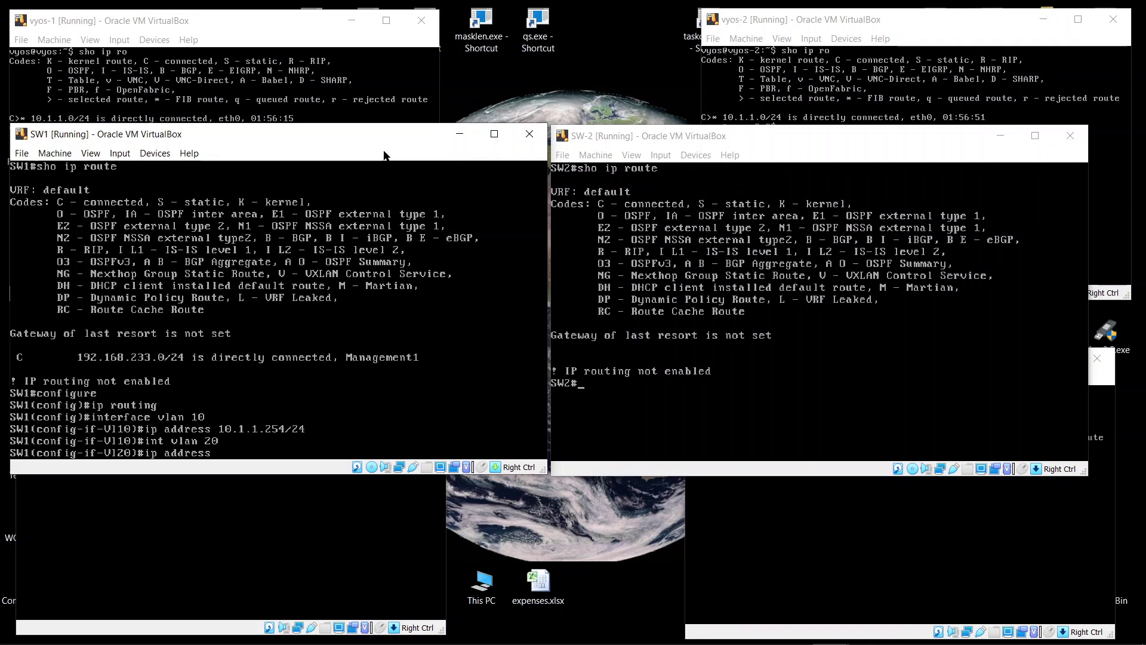
text(10.2.2.254/24)
key(Return)
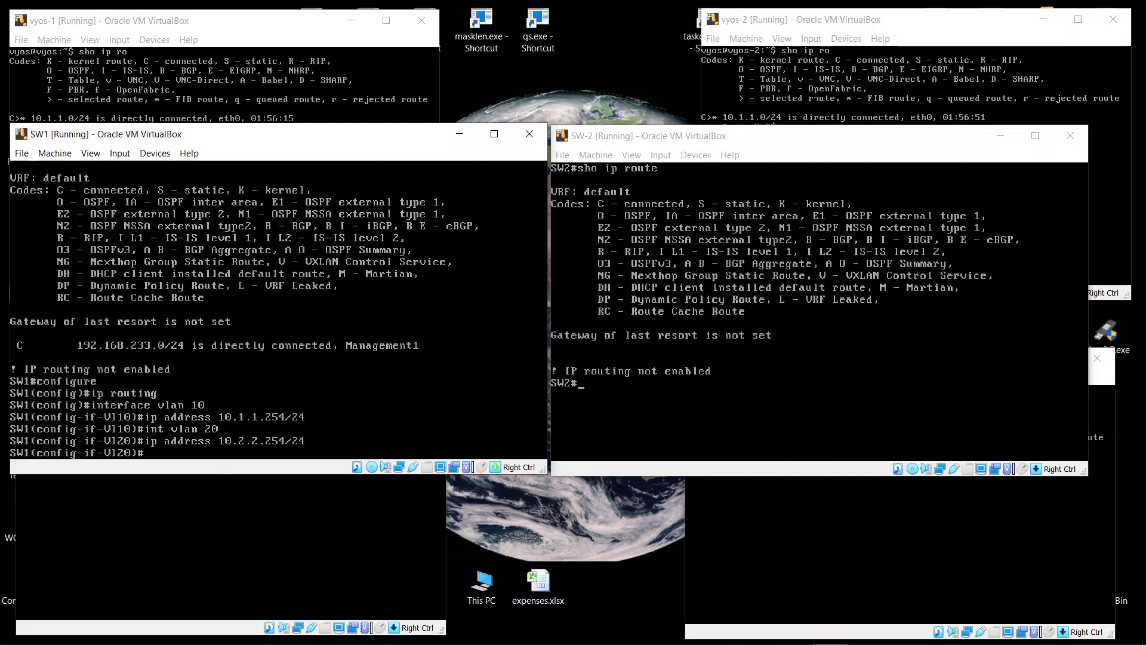
Step: Cycle through the SW-2, SW1, vyos-2 and vyos-1 consoles
click(815, 146)
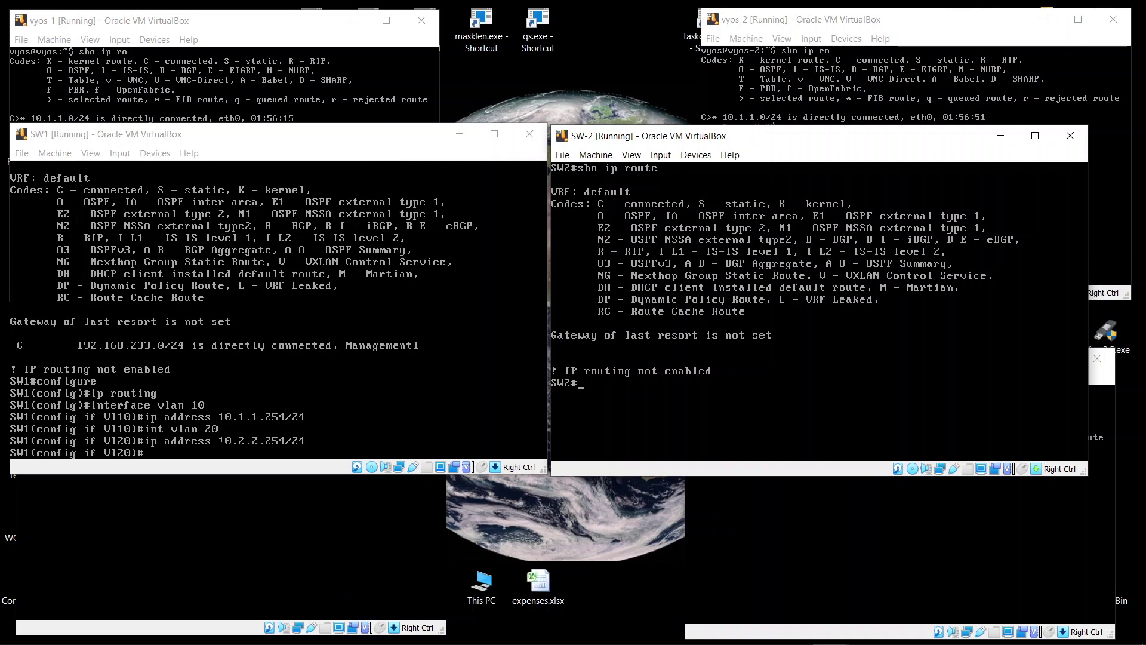
click(315, 144)
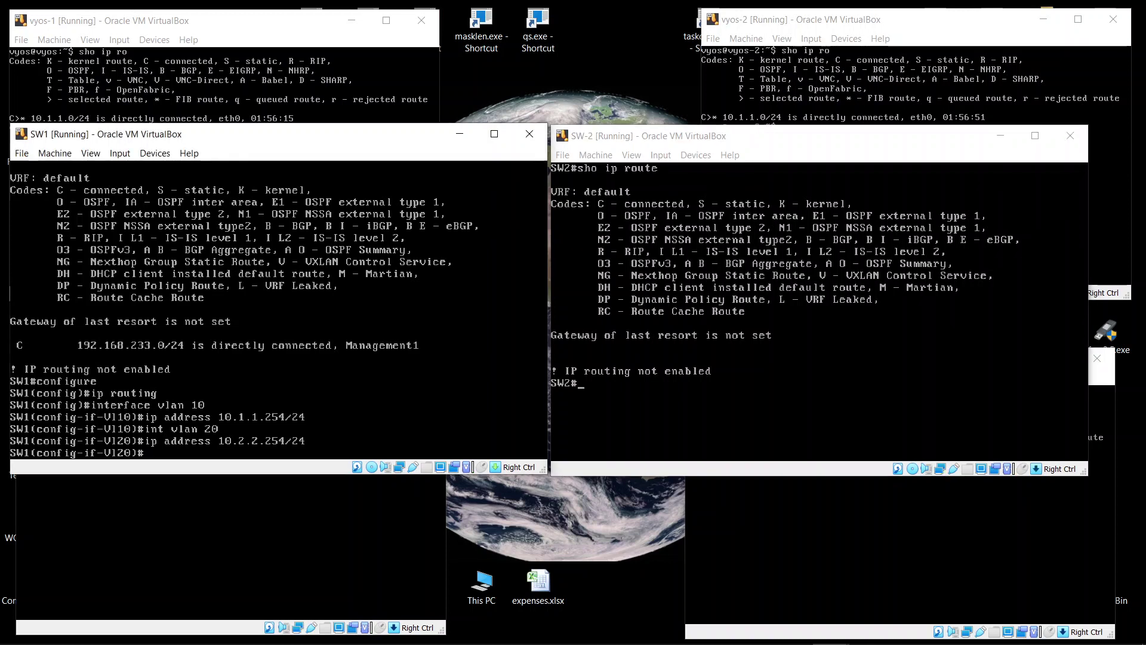
click(871, 27)
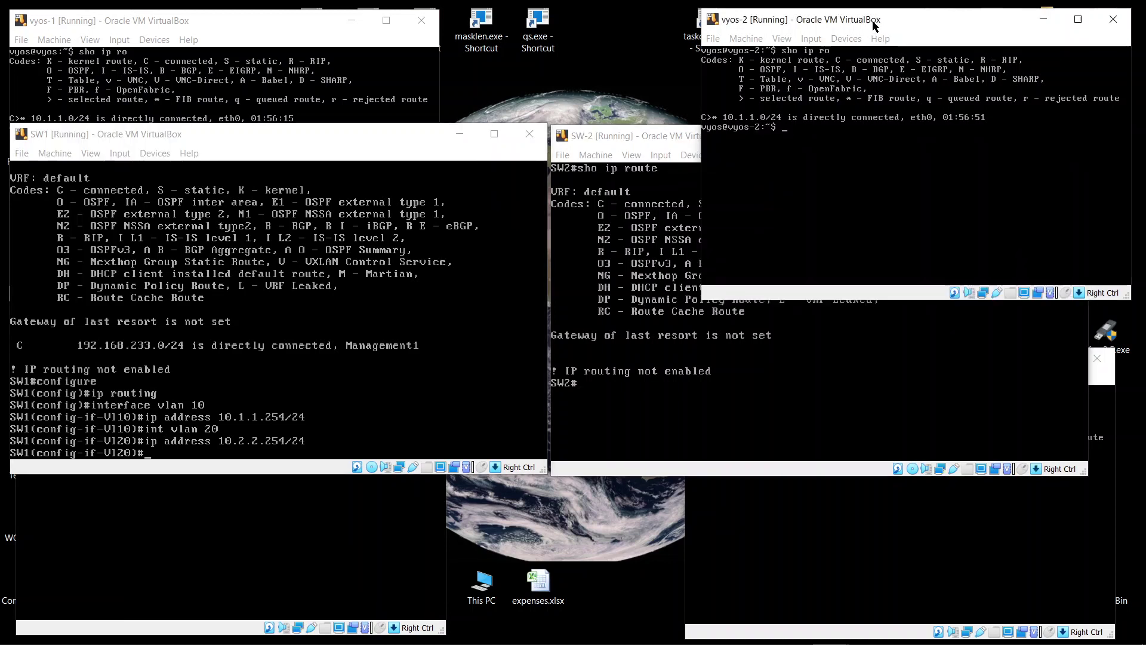
click(264, 28)
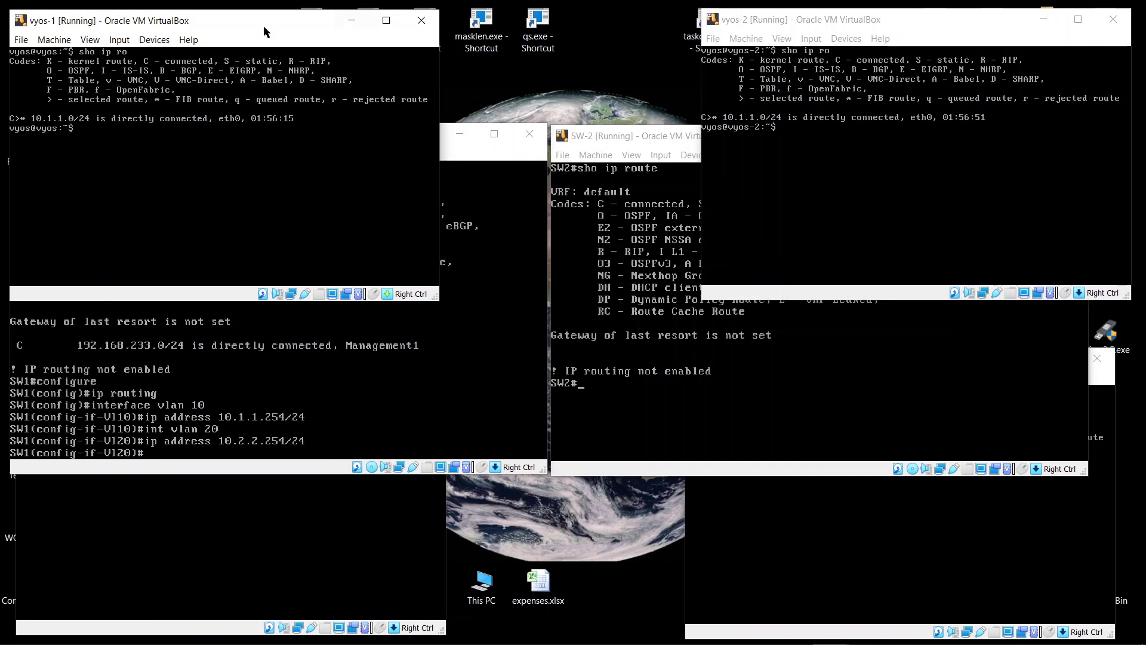
click(491, 154)
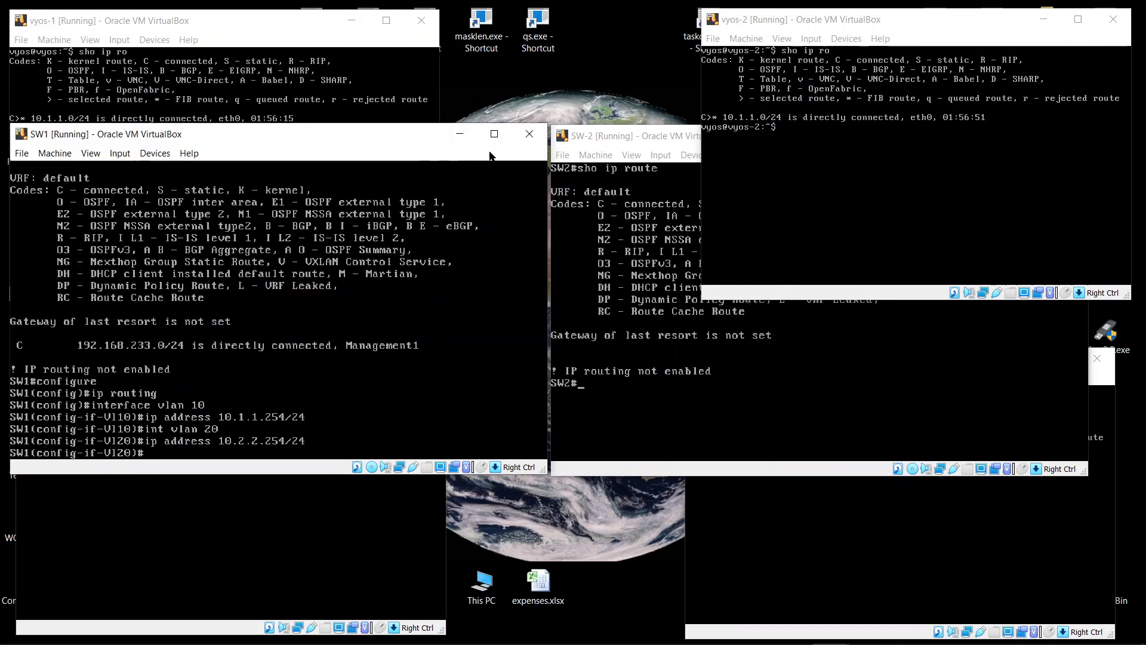
click(650, 141)
Step: Enter configuration mode on vyos-1 with 'configure'
click(293, 41)
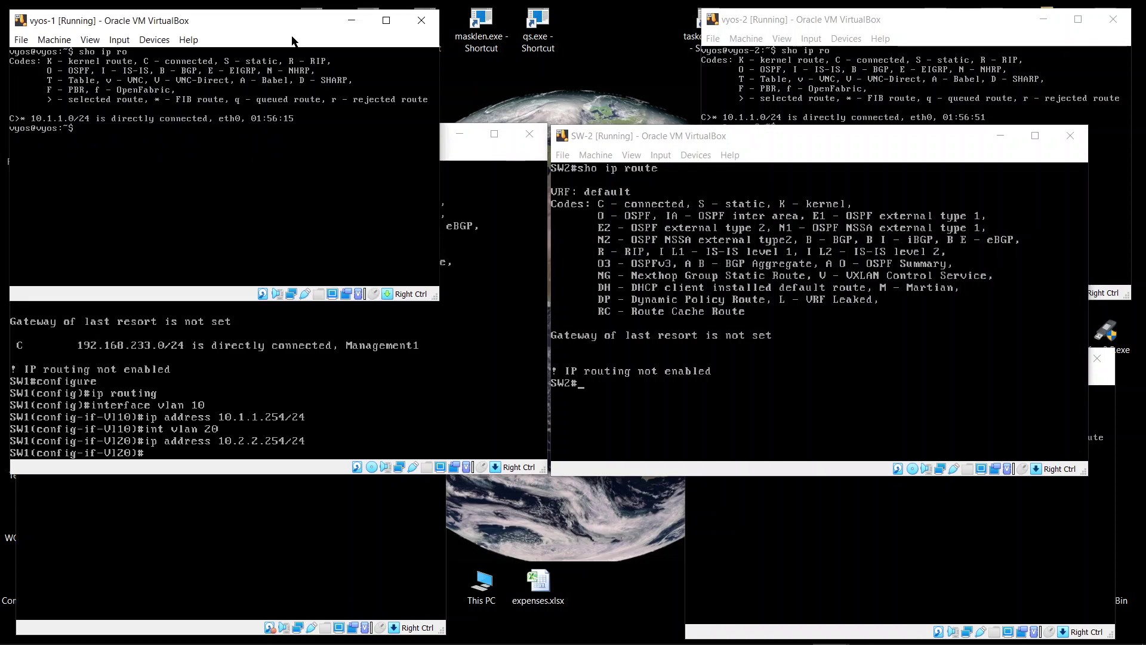
text(configure)
key(Return)
Step: On SW-2, run 'ip routing' in configuration mode, then check 'sho ip route'
click(818, 142)
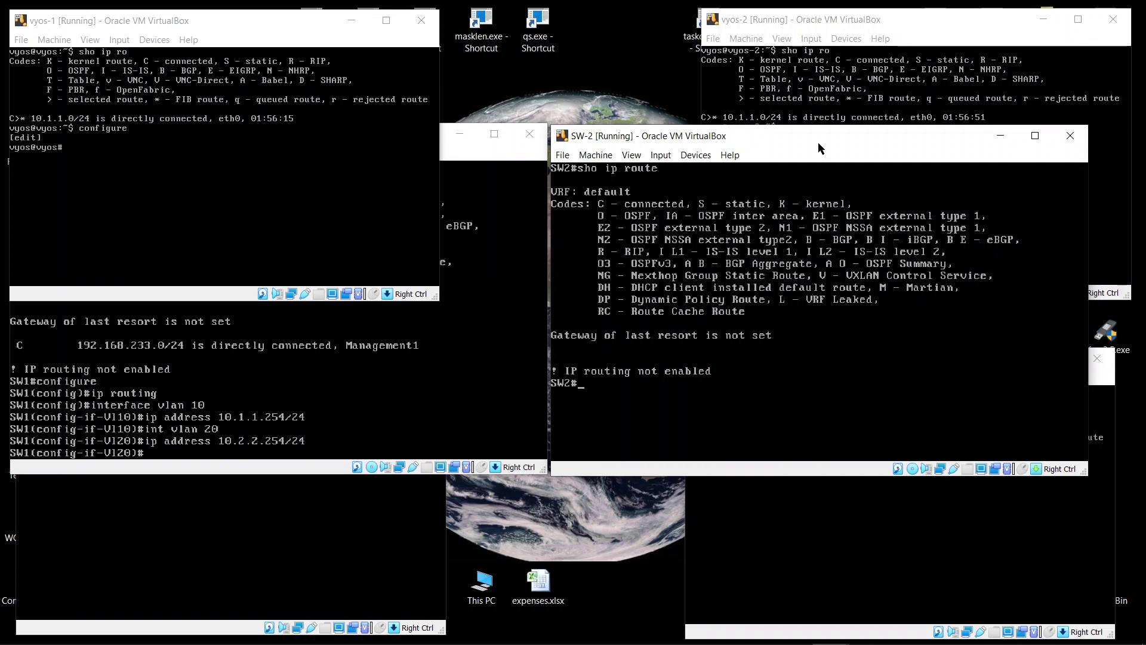
text(onfigure)
key(Return)
text(ip routing)
key(Return)
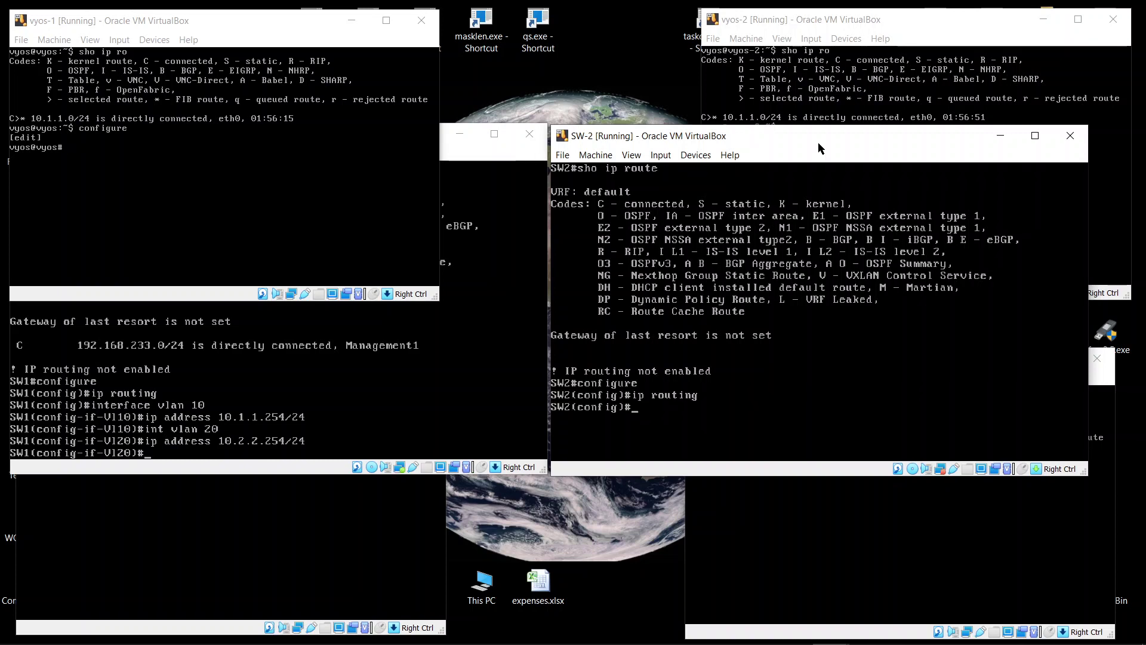
key(ctrl+z)
text(sho ip route)
key(Return)
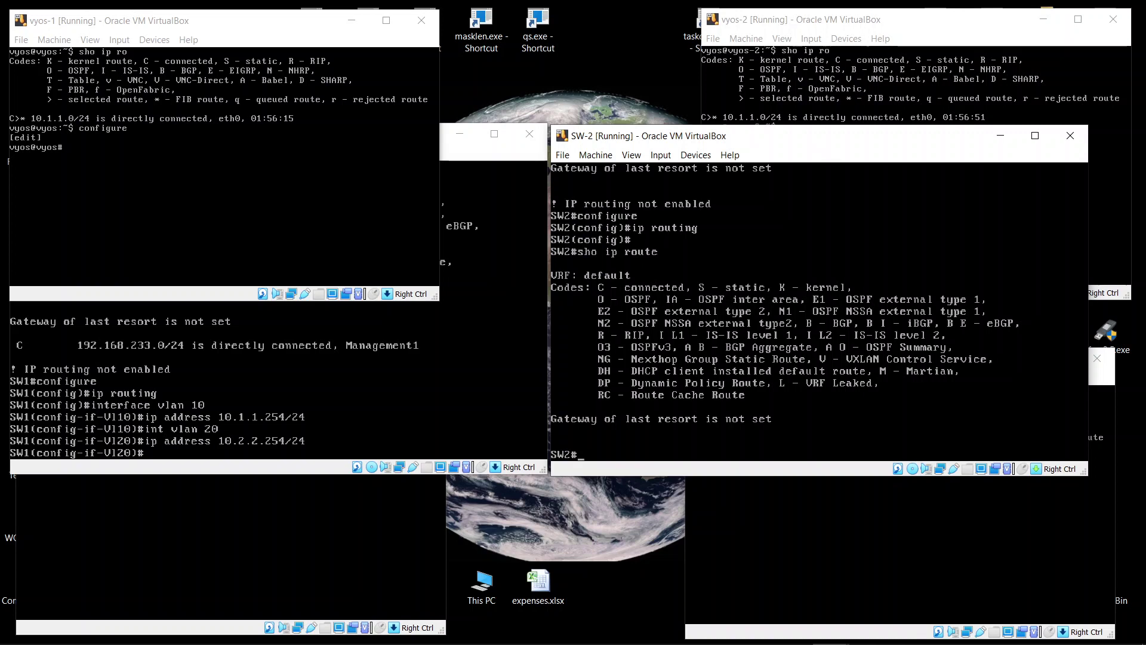
Step: Assign 10.1.1.254/24 to SW-2's interface vlan 10
text(configure)
key(Return)
text(interface vlan 10)
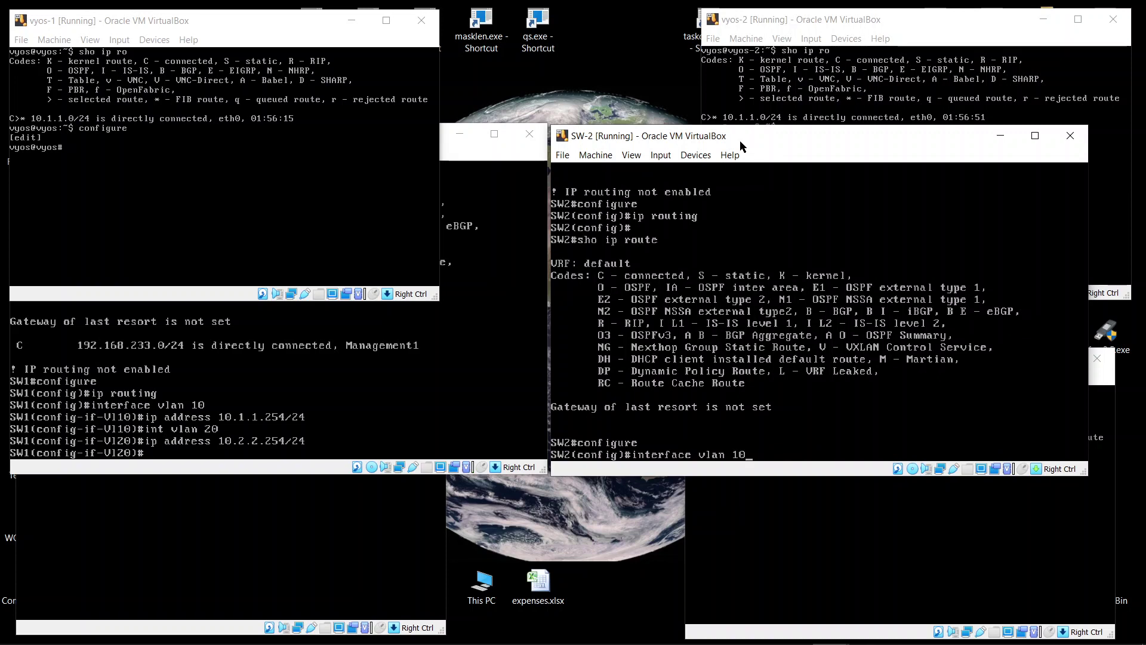
key(Return)
text(ip address 10.1.1.)
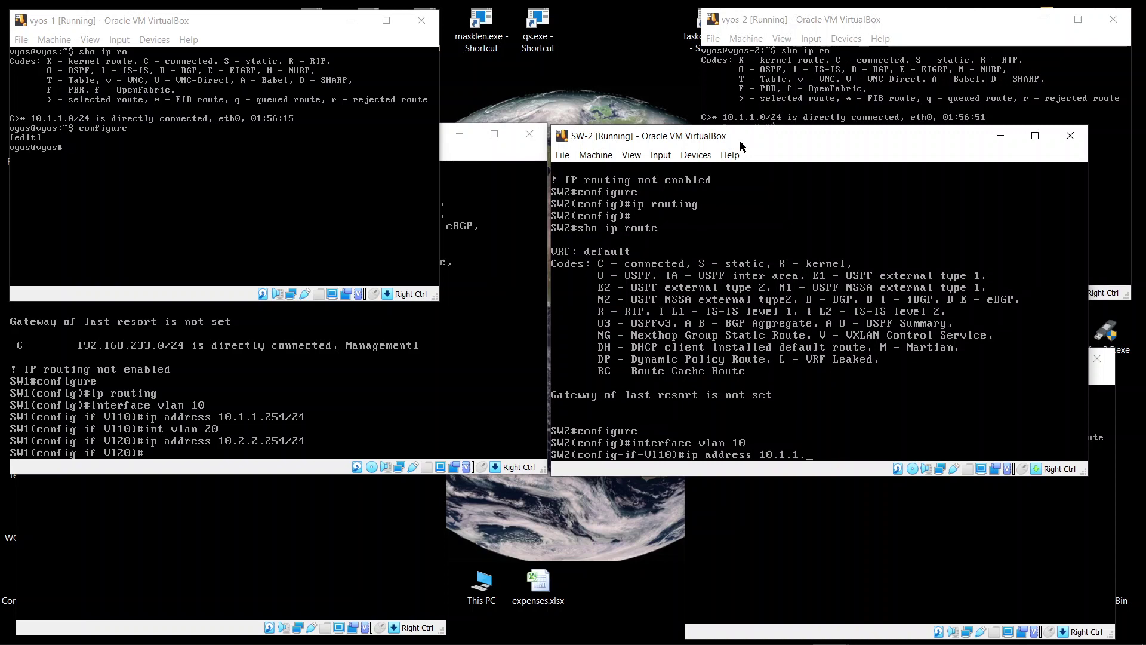
text(254/24)
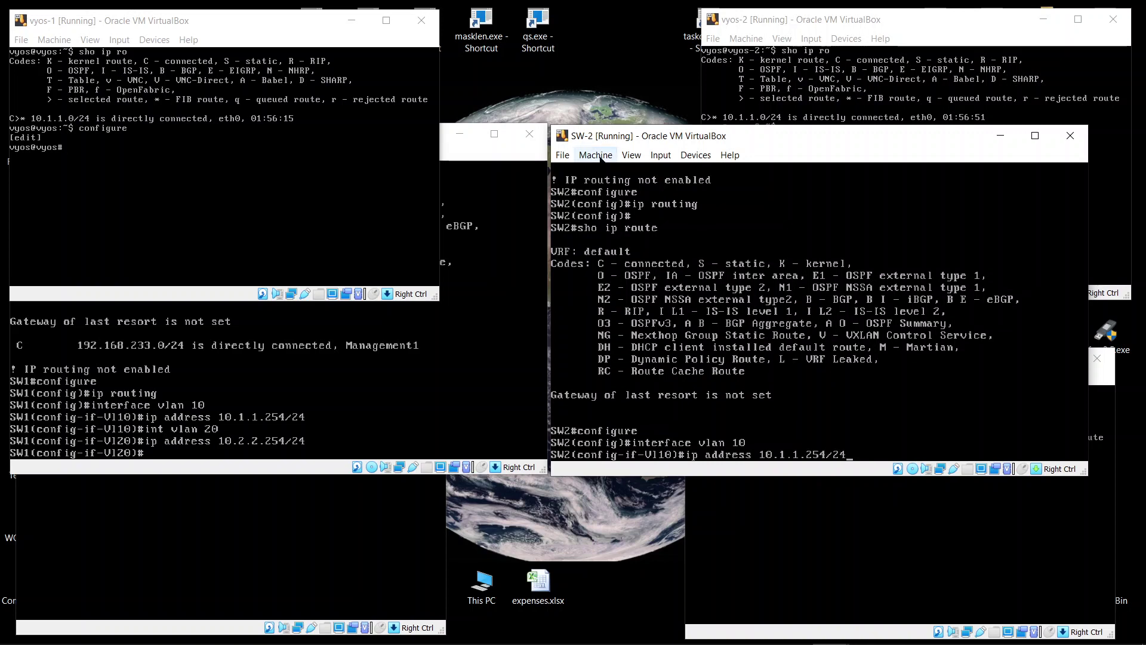
click(505, 154)
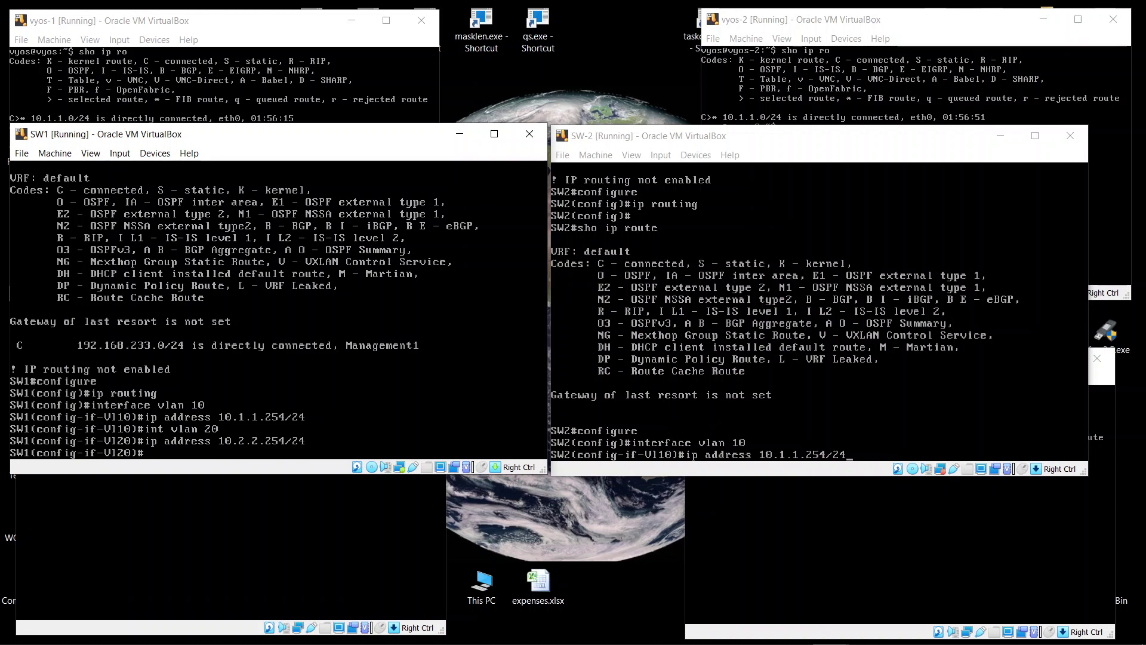
click(788, 148)
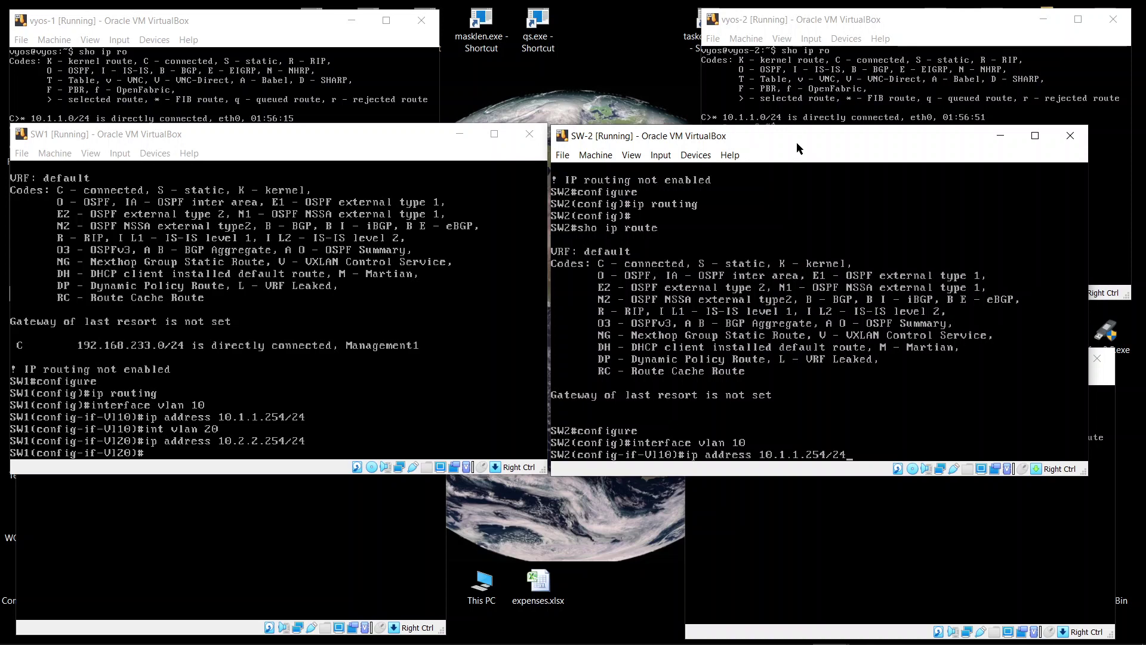
key(Return)
Step: Assign 10.2.2.254/24 to SW-2's interface vlan 20
text(exit)
key(Return)
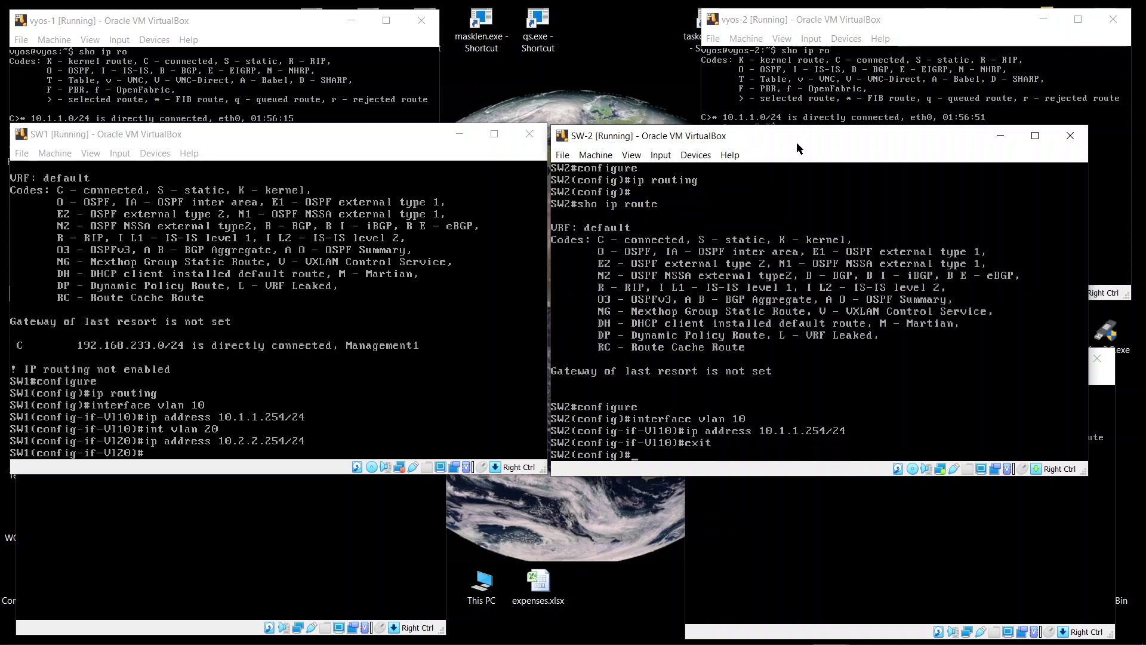
text(interface vlan 20)
key(Return)
text(ip address 10.2.2.254/24)
key(Return)
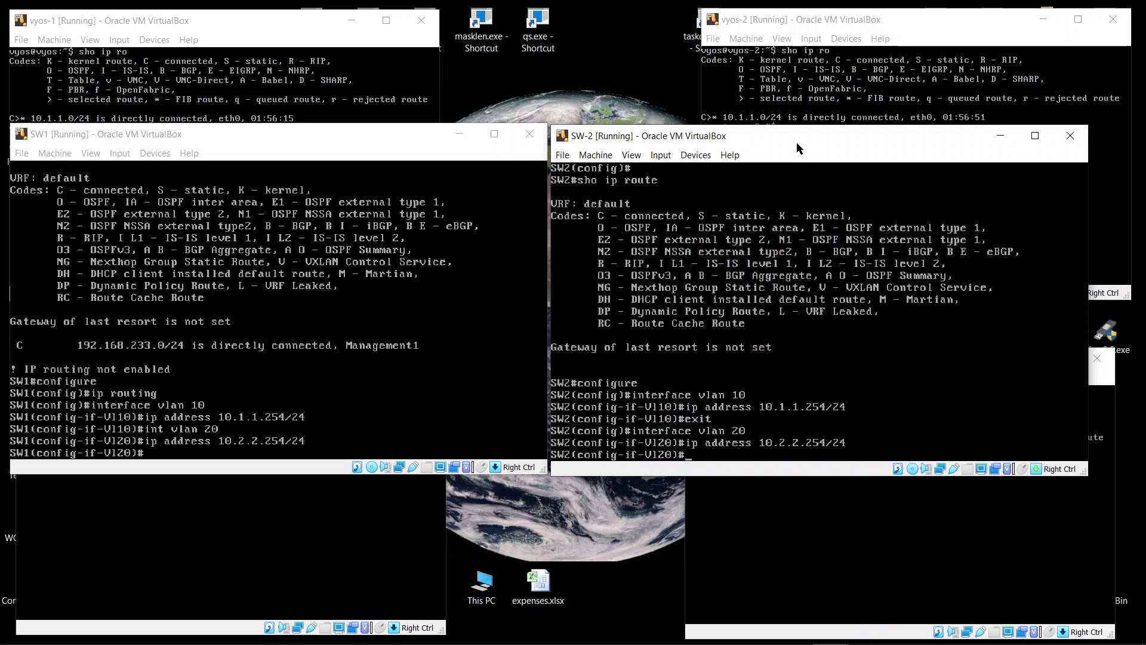
Step: Leave configuration mode and run 'sho ip int brief' on SW-2, showing both VLANs up
key(ctrl+z)
text(sho ip )
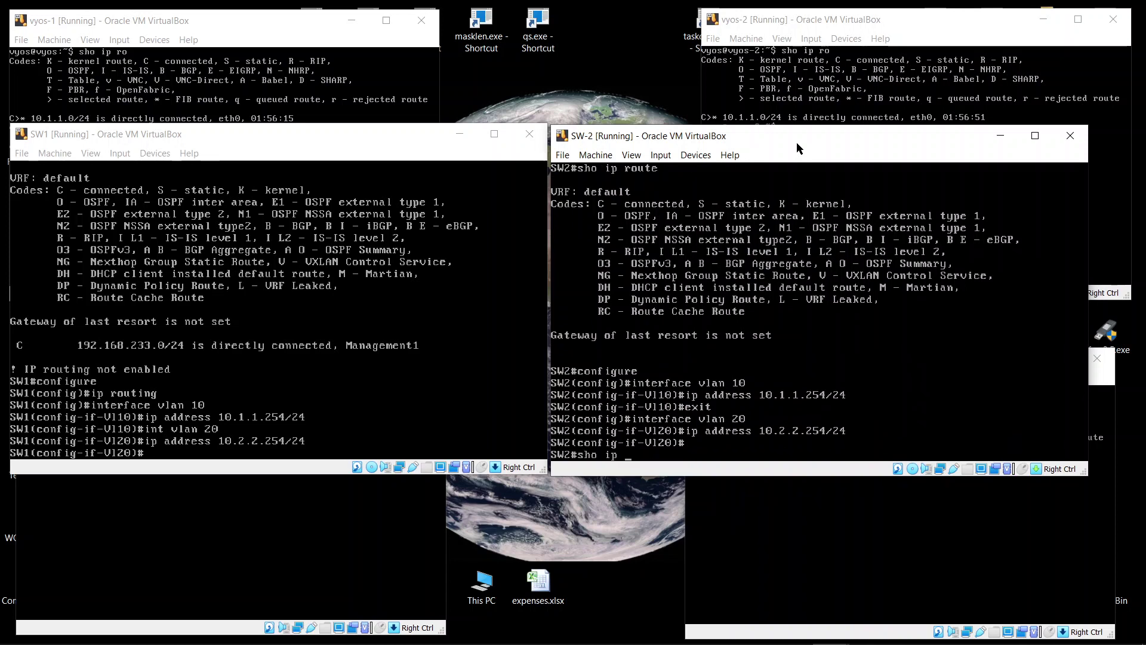
text(int brief)
key(Return)
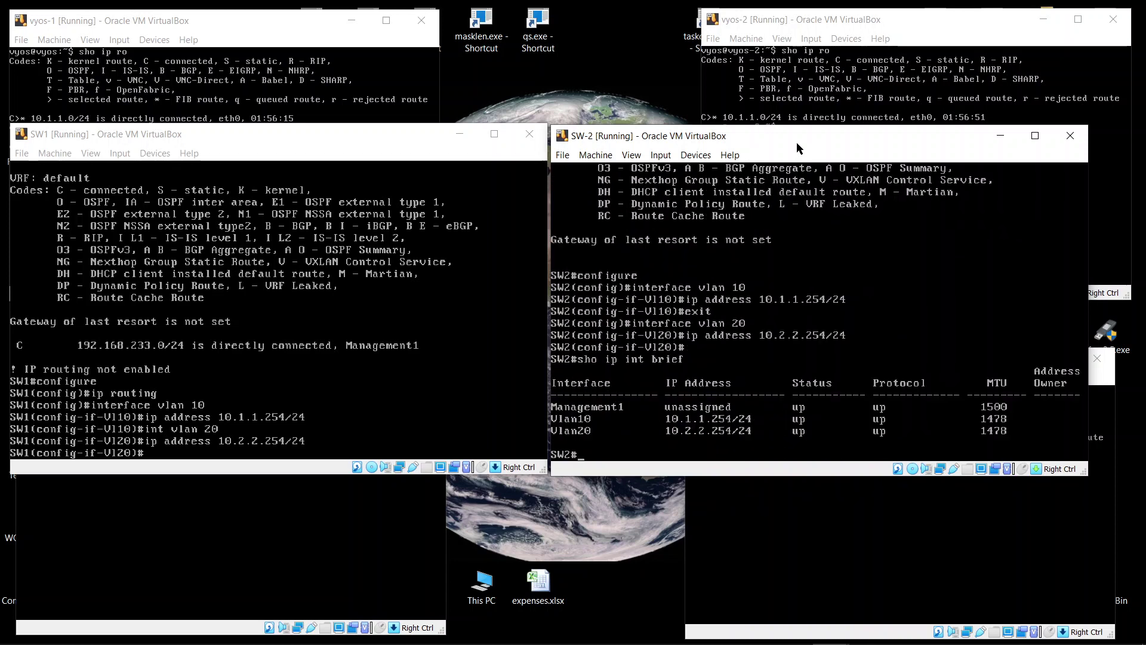
click(366, 154)
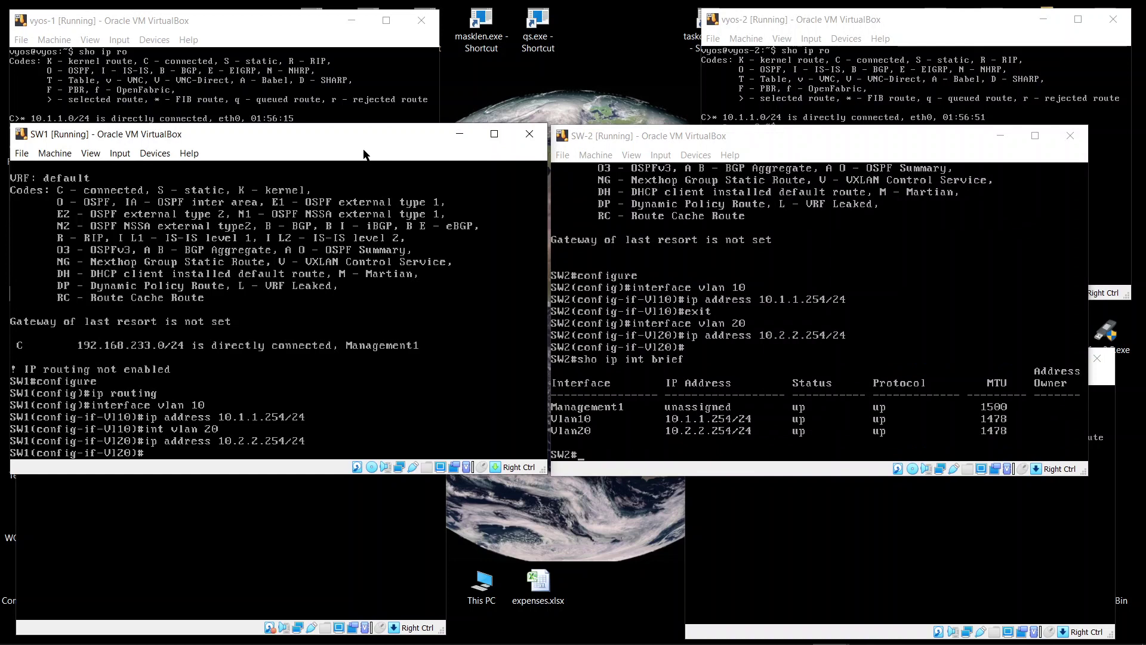
Step: Run 'sho ip int brief' on SW1, confirming Vlan10 10.1.1.254 and Vlan20 10.2.2.254 up
key(ctrl+z)
text(sho )
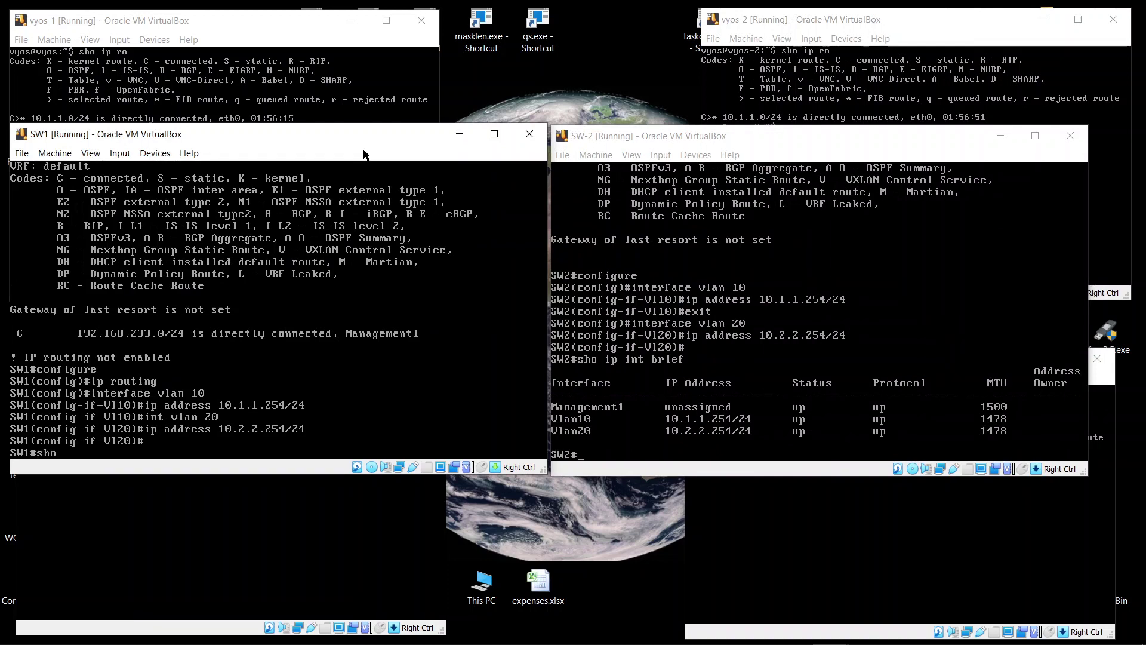
text(ip int brief)
key(Return)
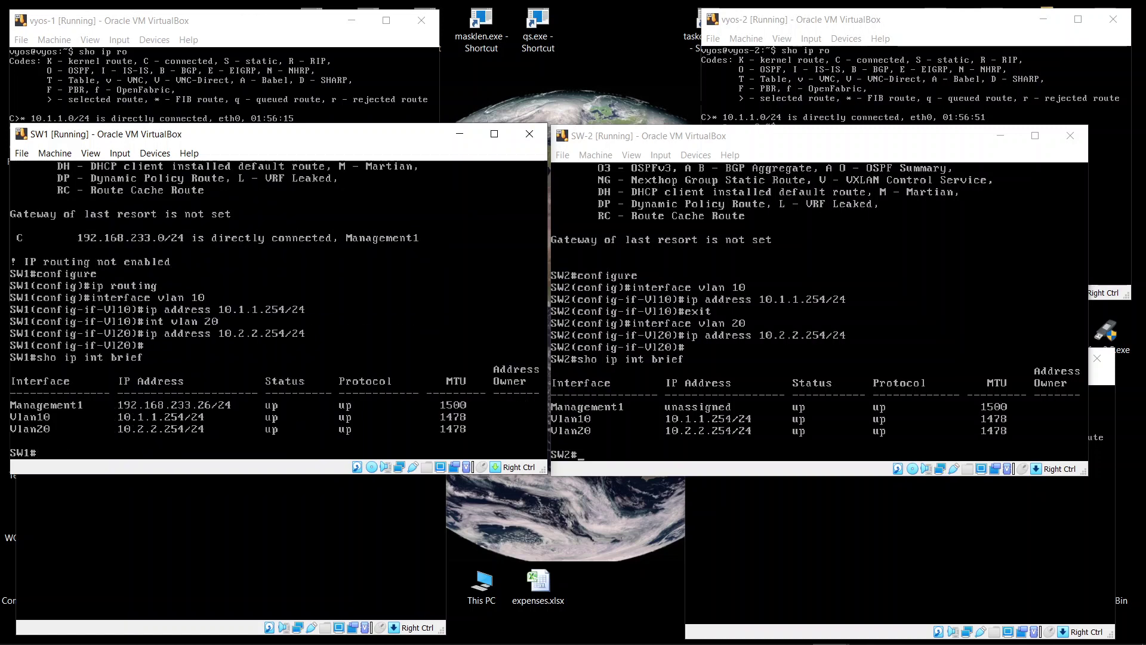
click(782, 142)
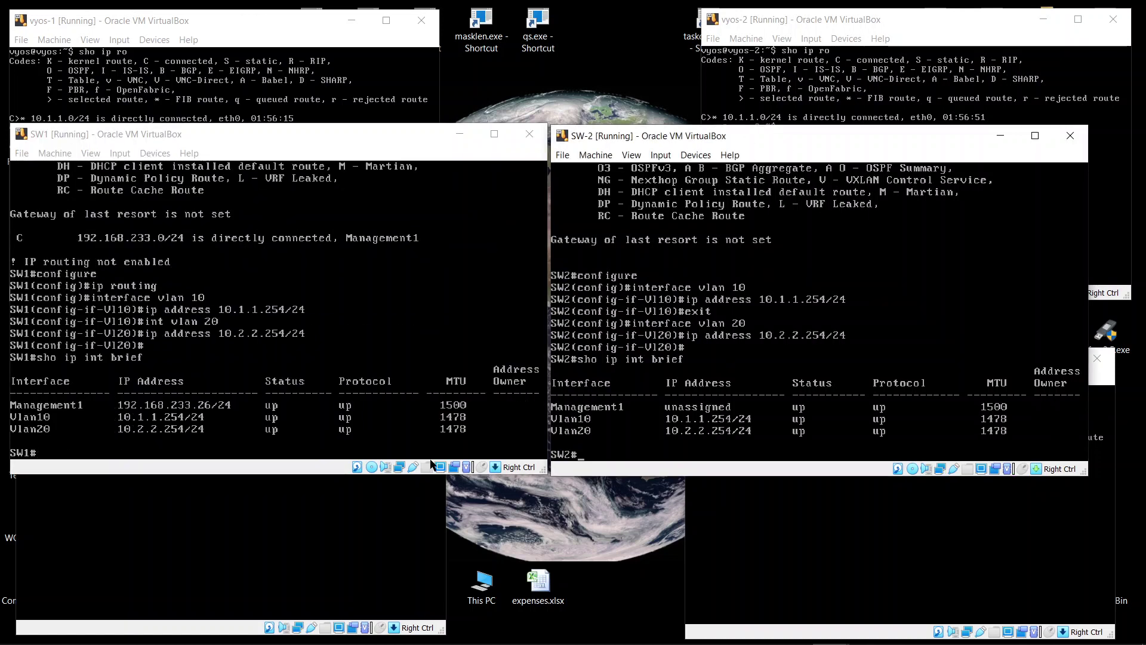
click(266, 40)
Step: Check vyos-1's eth0 address with 'sho interfaces | match eth0' in operational mode
click(800, 30)
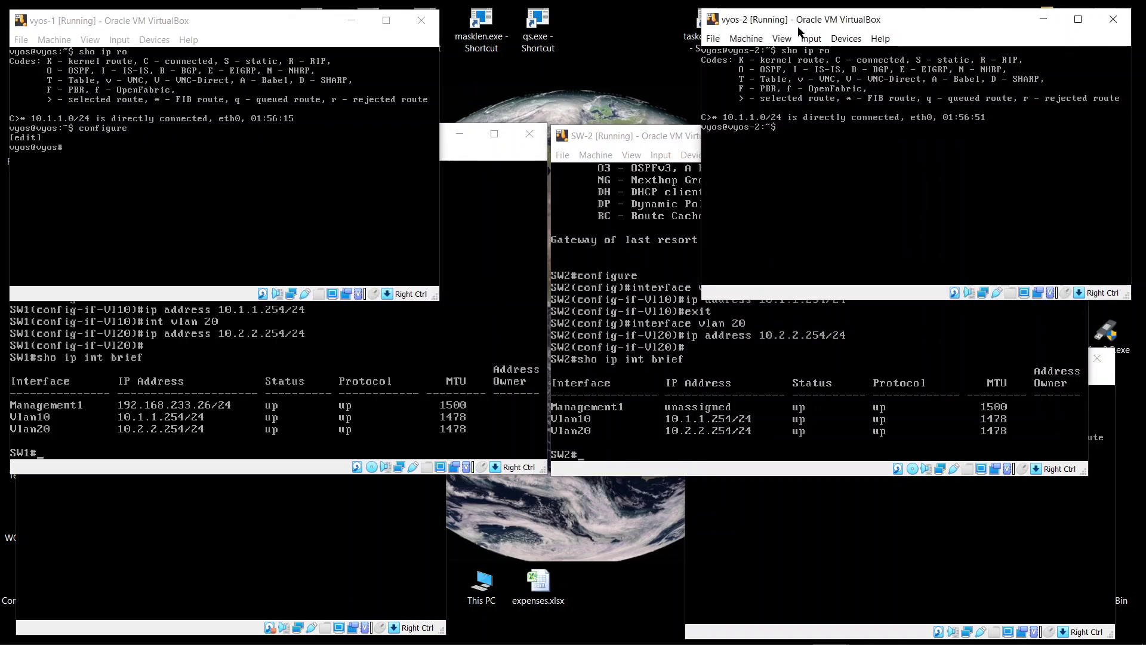
click(298, 28)
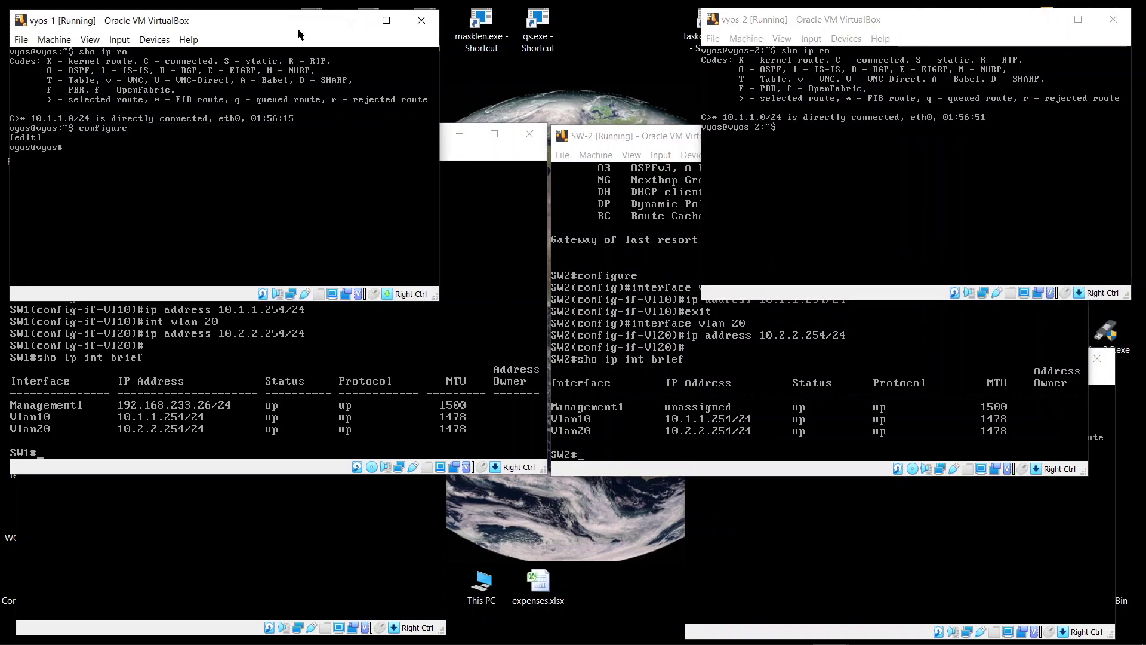
text(sho interfaces | match eth0)
key(Return)
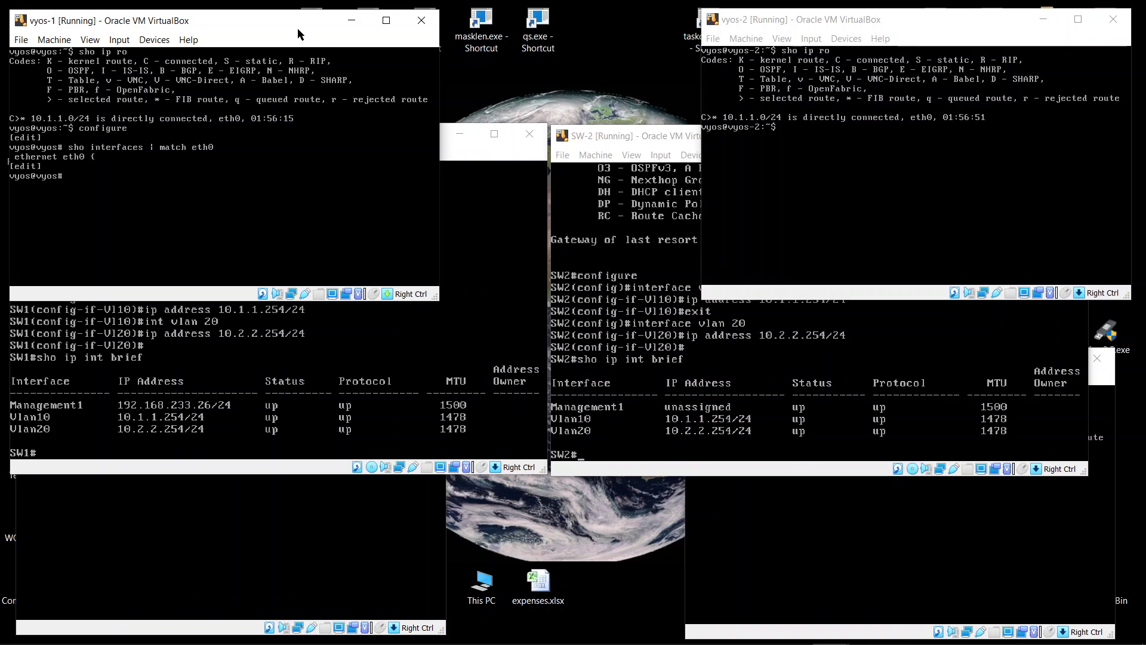
key(ctrl+l)
text(exit)
key(Return)
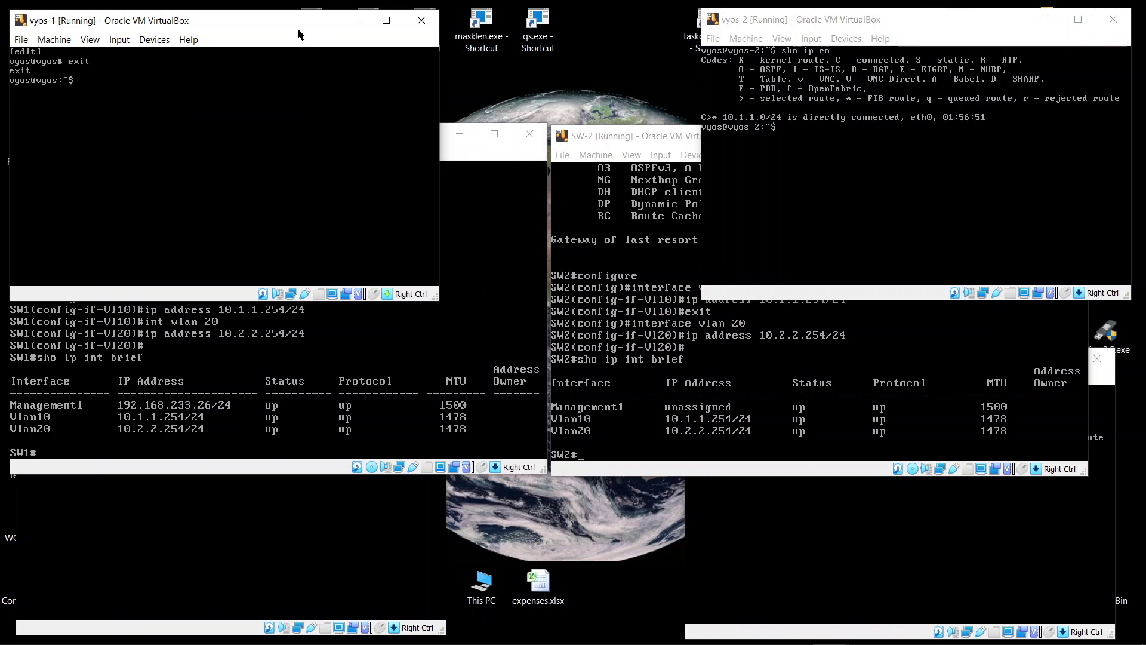
text(sho int | match eth0)
key(Return)
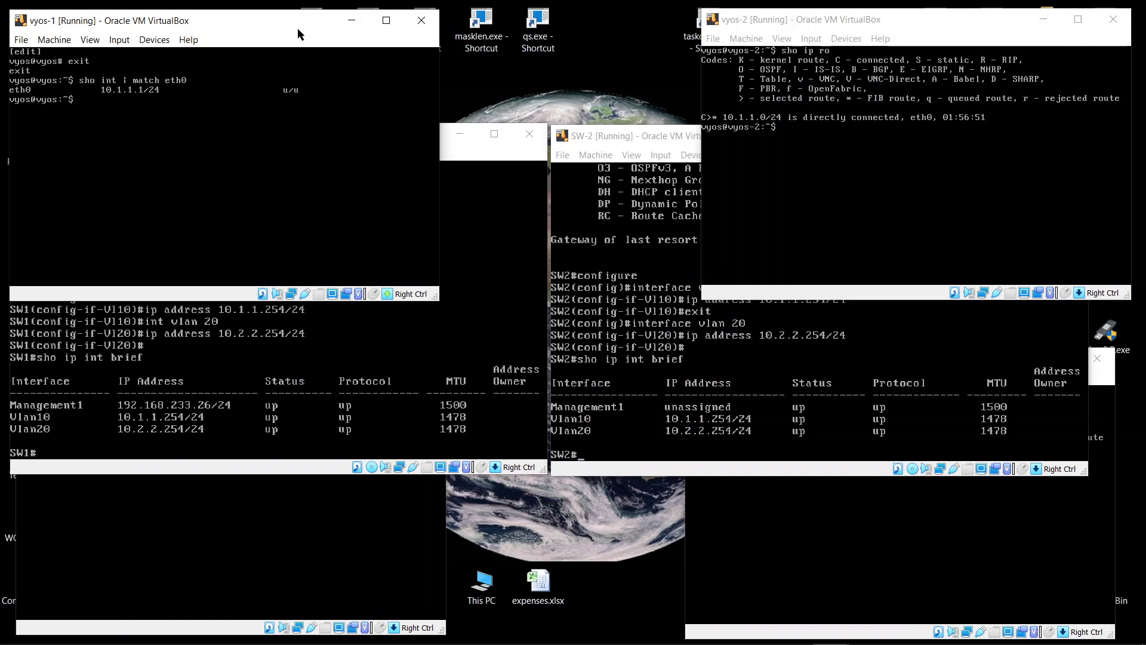
Step: Add and commit static route 0.0.0.0/0 with next-hop 10.1.1.254 on vyos-1
text(configure)
key(Return)
text(set protocols st)
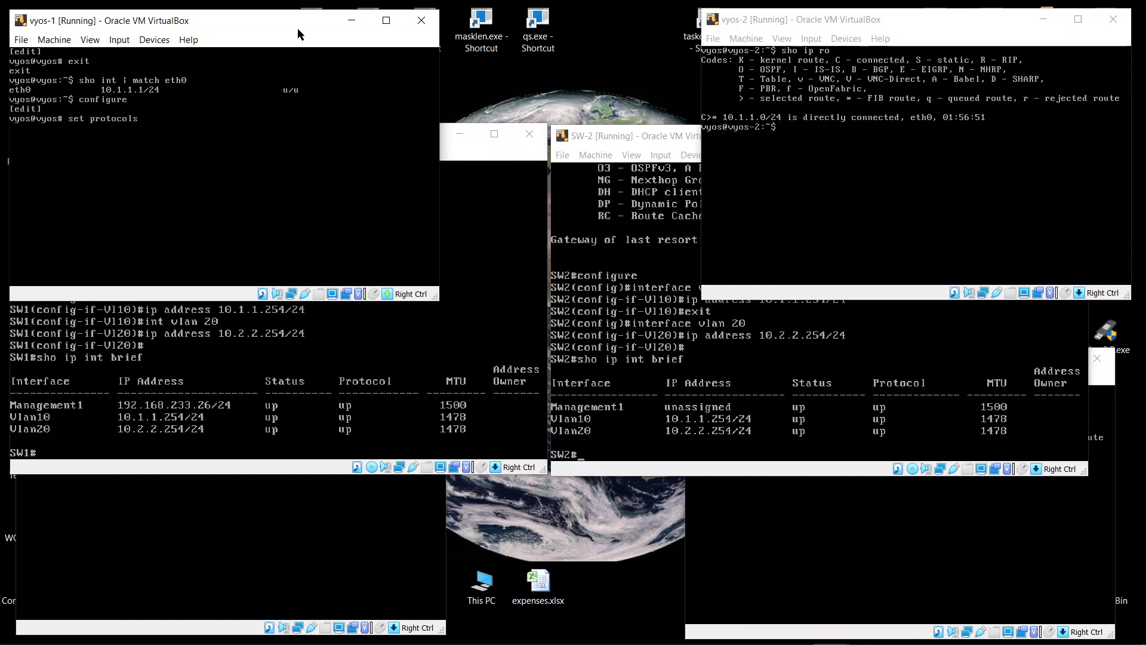
key(Tab)
text(ro)
key(Tab)
key(Tab)
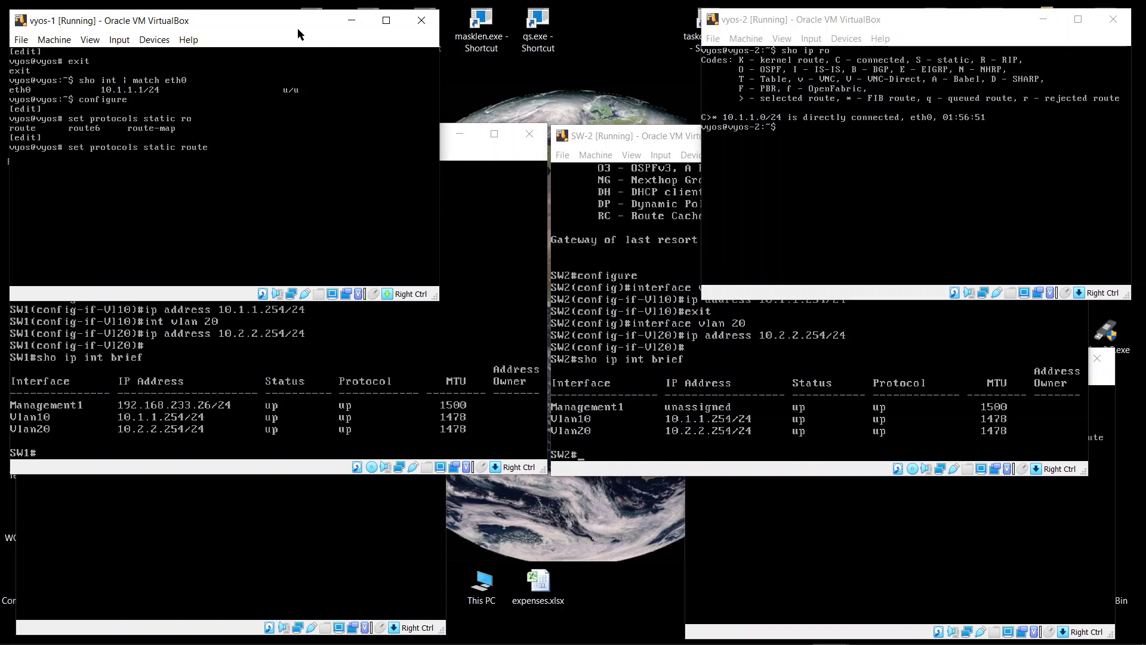
text(0.0.0.0/0)
text( next-hop 10.1)
text(.1.254 [edit] vyos@vyos# )
text(commit)
key(Return)
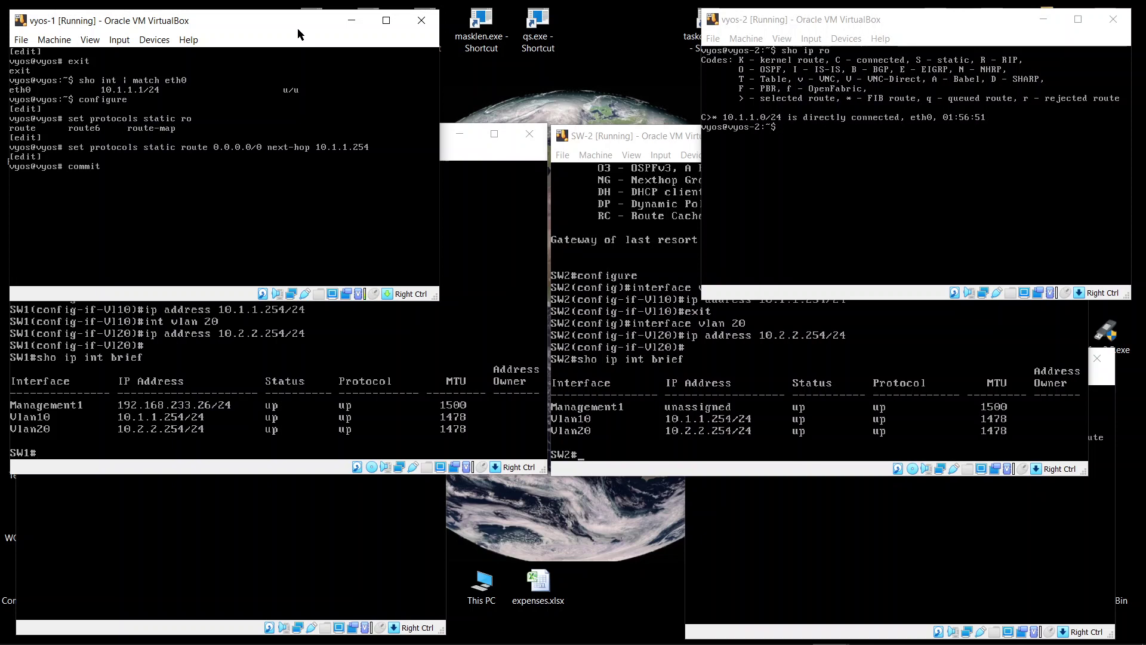
Step: Exit configuration mode and ping the 10.1.1.254 gateway from vyos-1
text(exit)
key(Return)
text(ping 10.1.1.)
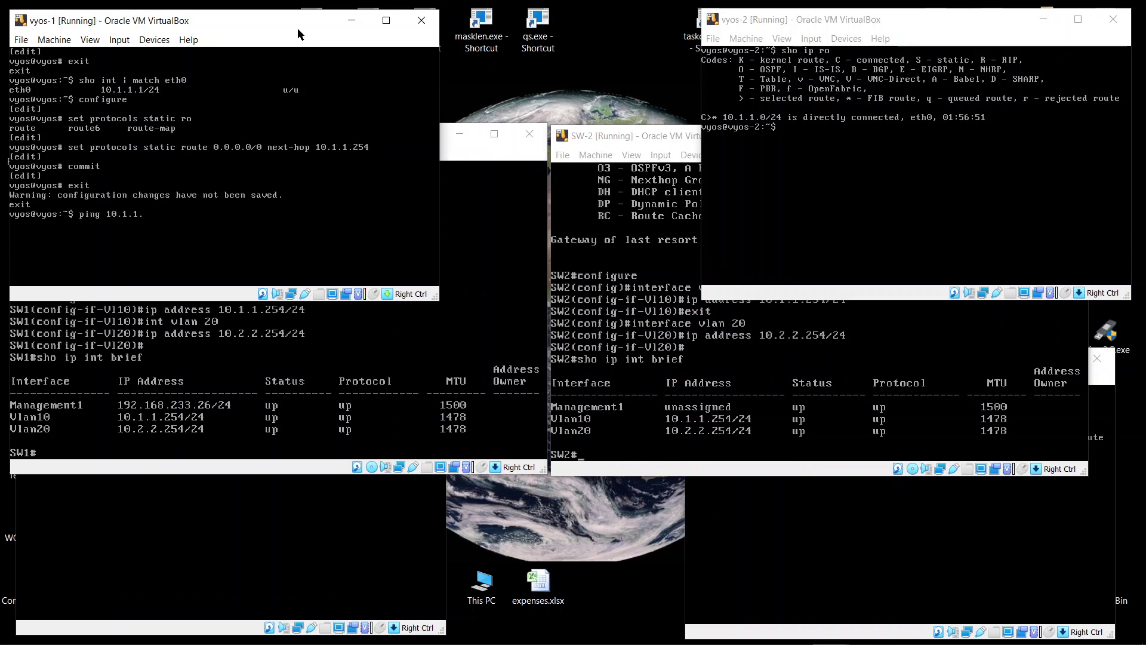
text(254)
key(Return)
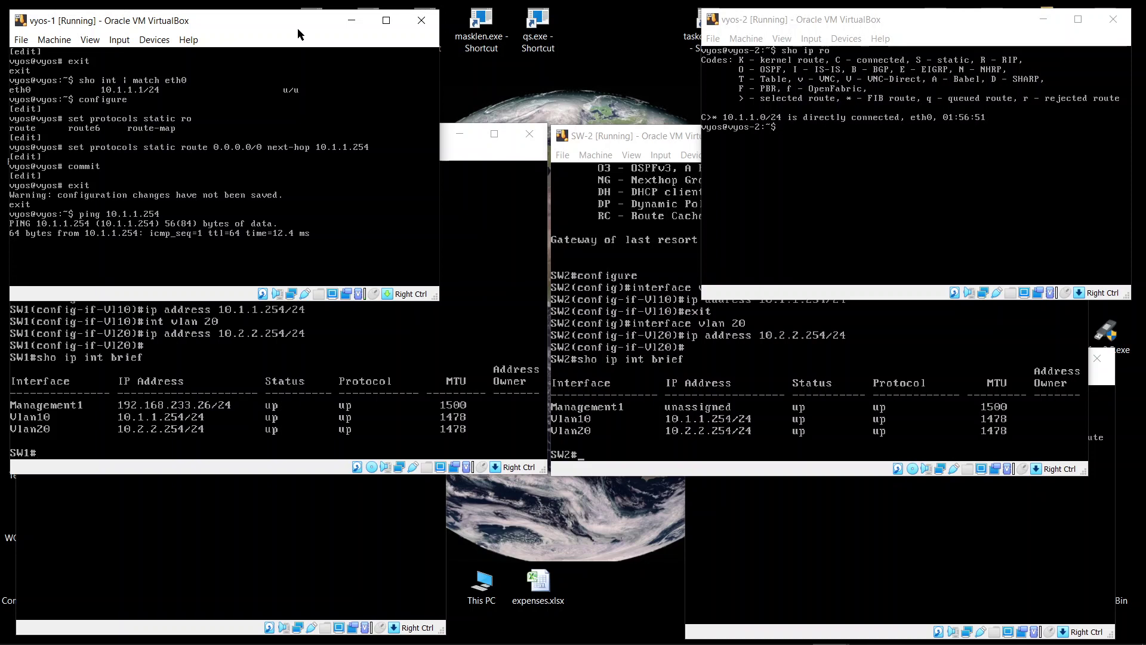
key(ctrl+c)
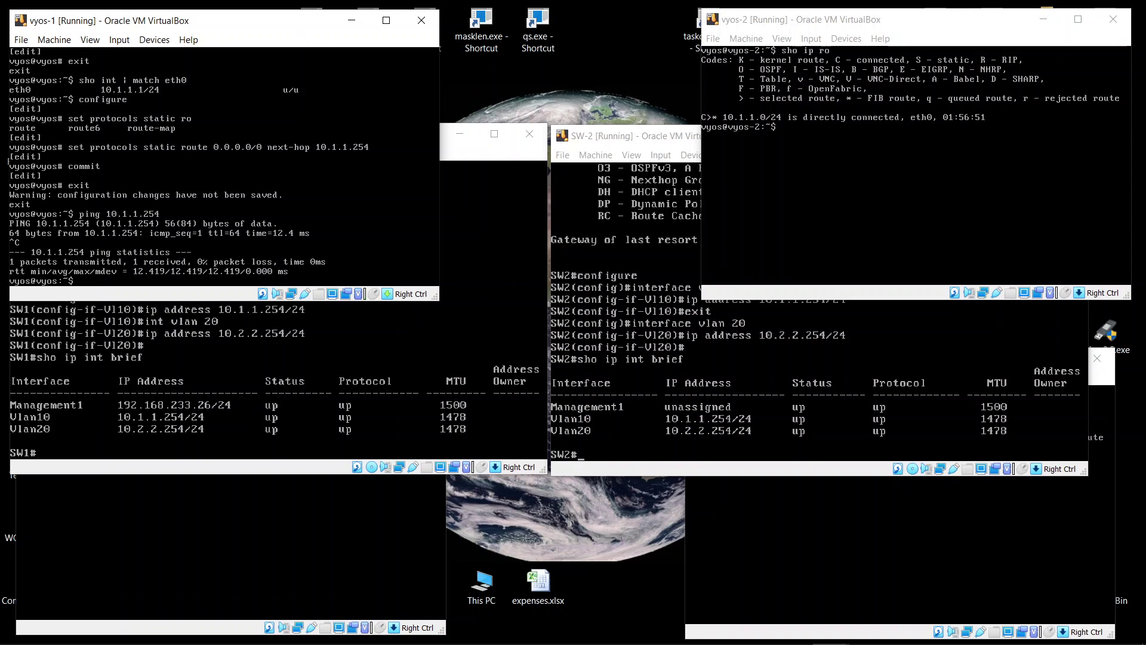
Step: Check vyos-3's current routing table, then enter configuration mode
click(67, 630)
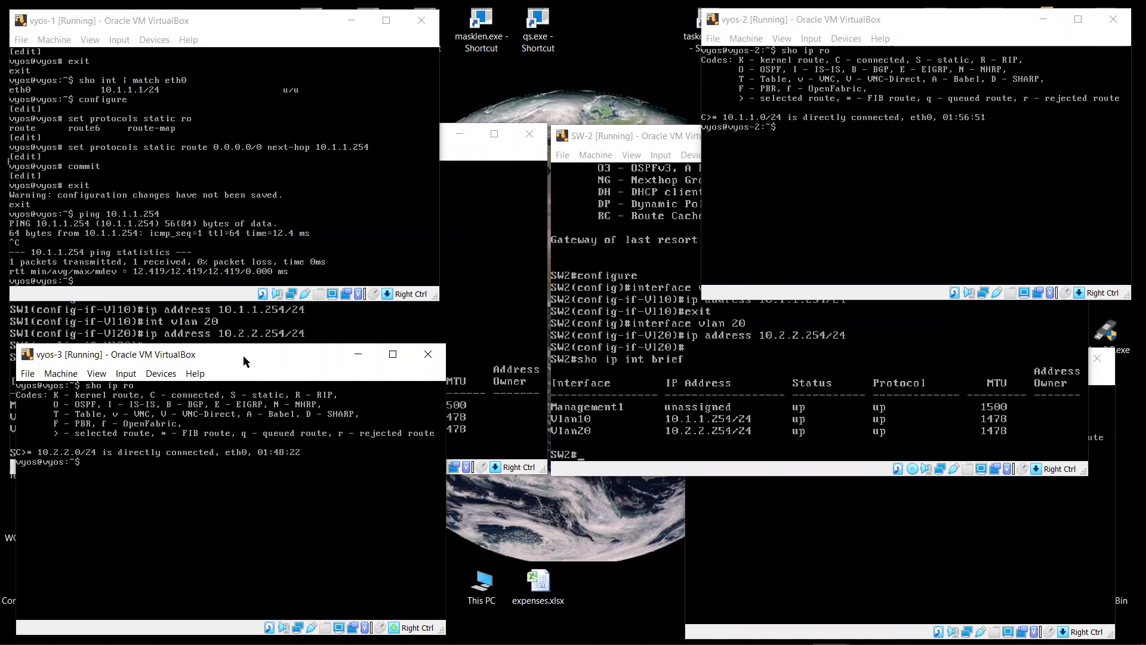
text(sho ip route)
key(Return)
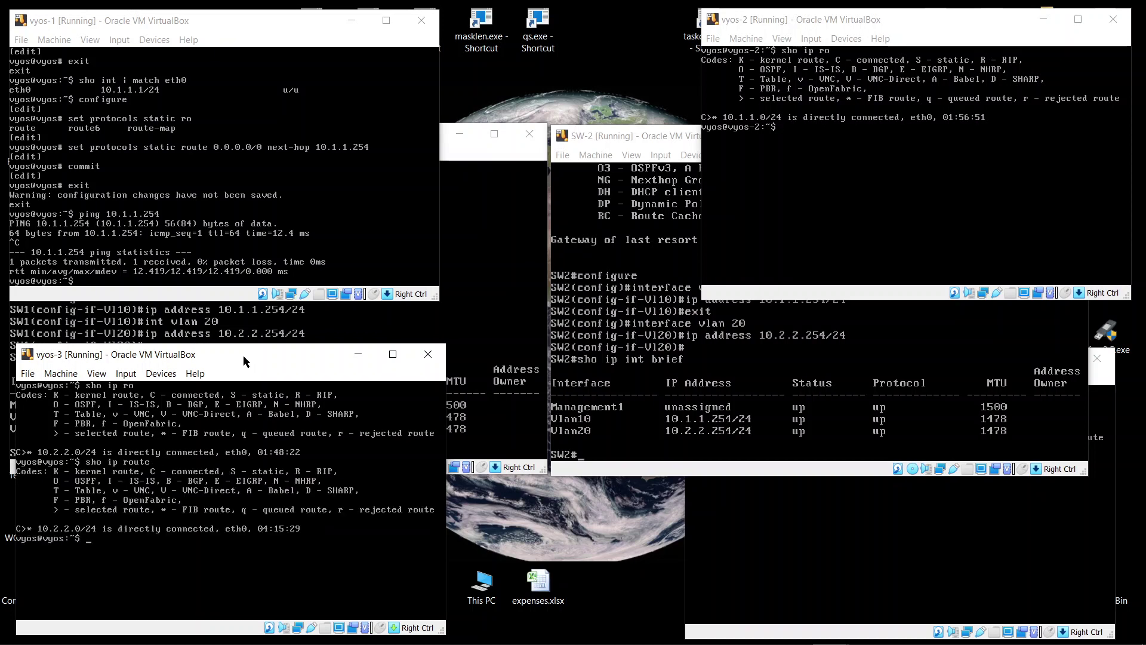
text(configure)
key(Return)
Step: Add and commit a static default route 0.0.0.0/0 via next-hop 10.2.2.254
text(set)
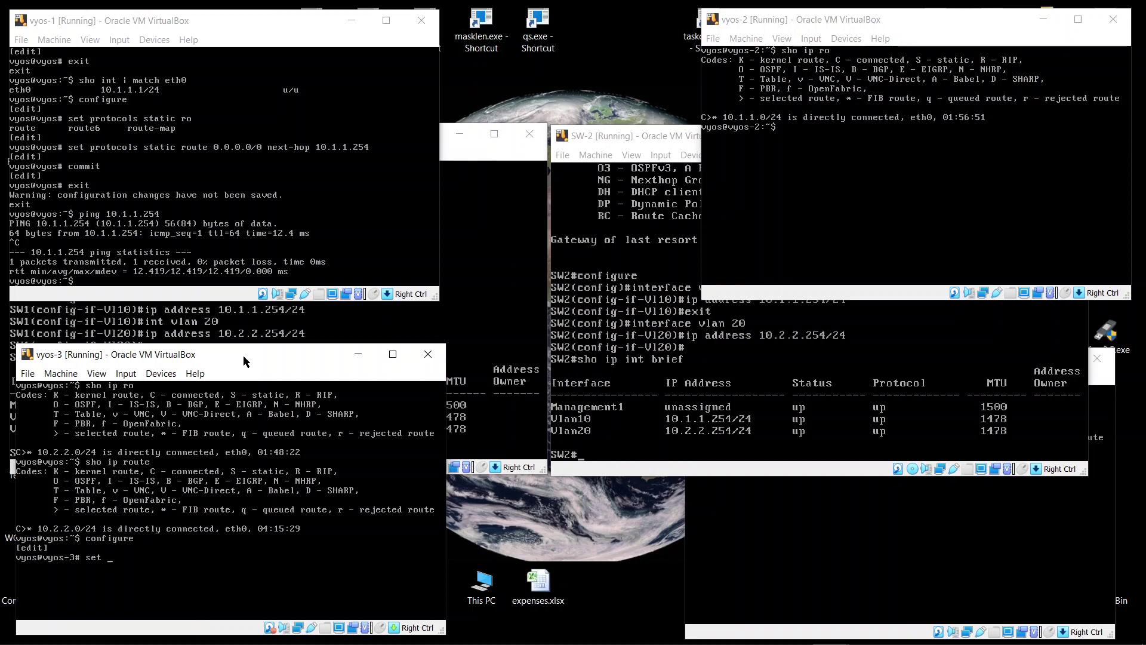
text( protocols static r)
key(Tab)
text(out)
key(Tab)
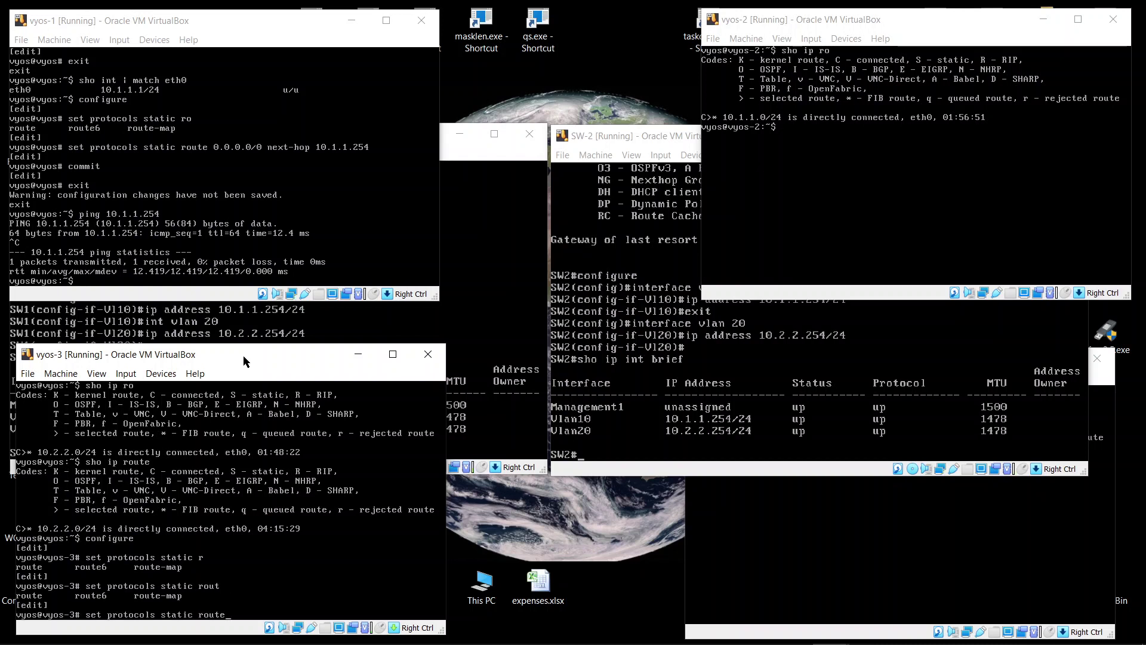
text(e 0.0.0.0/0 next-hop 10.2.2.254)
key(Return)
text(commit)
key(Return)
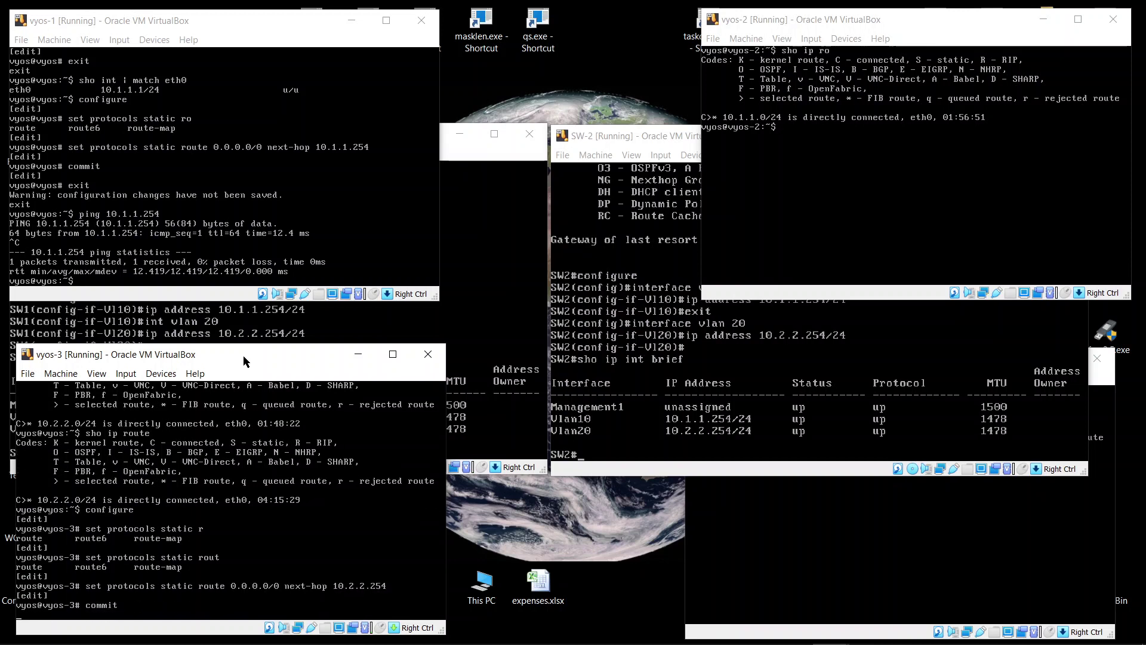
Step: Leave configuration mode and confirm the default route appears in vyos-3's routing table
key(ctrl+l)
text(exit)
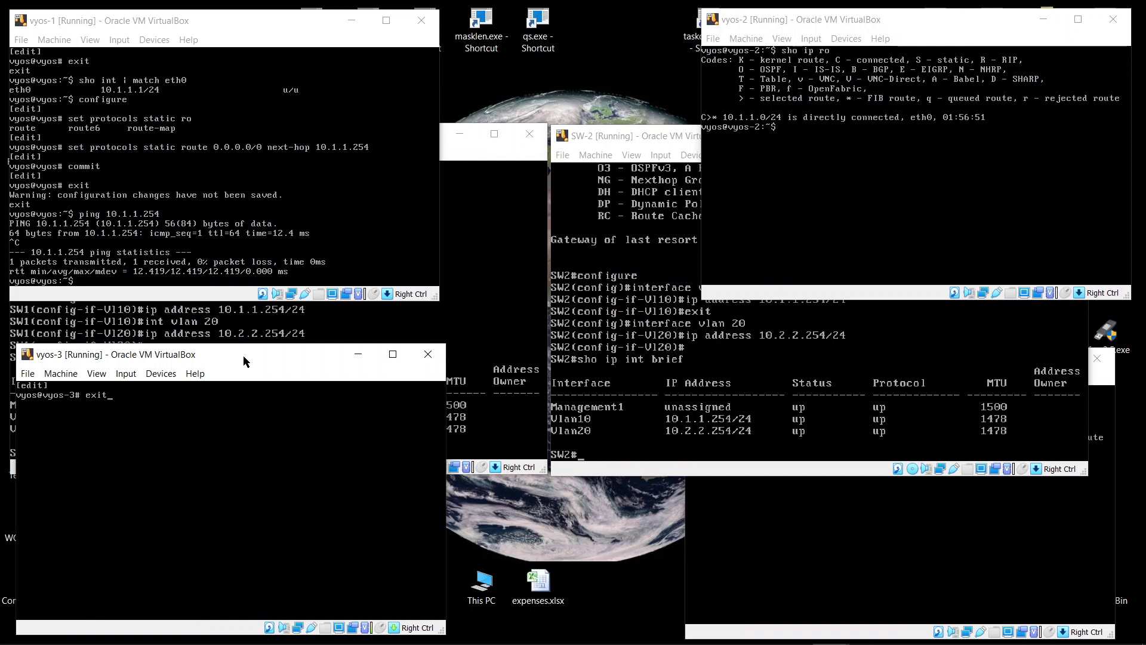
key(Return)
text(sho ip ro)
key(Return)
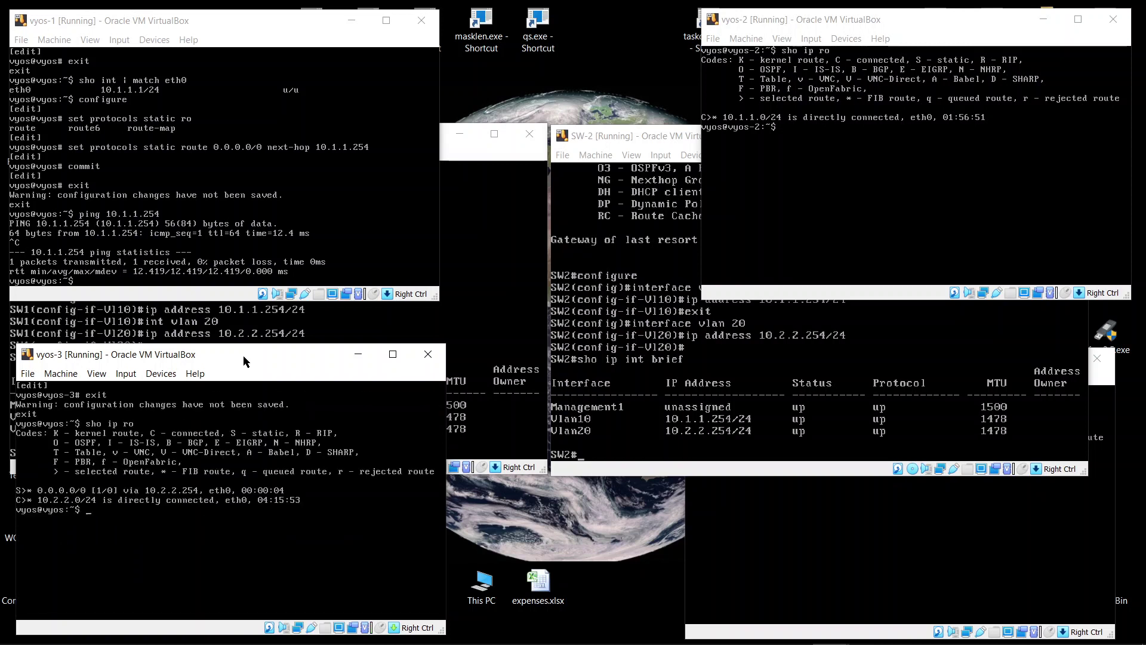
Step: Ping the 10.2.2.254 gateway and 10.1.1.1 from vyos-3 to verify connectivity
text(ping 10.2.2.254)
key(Return)
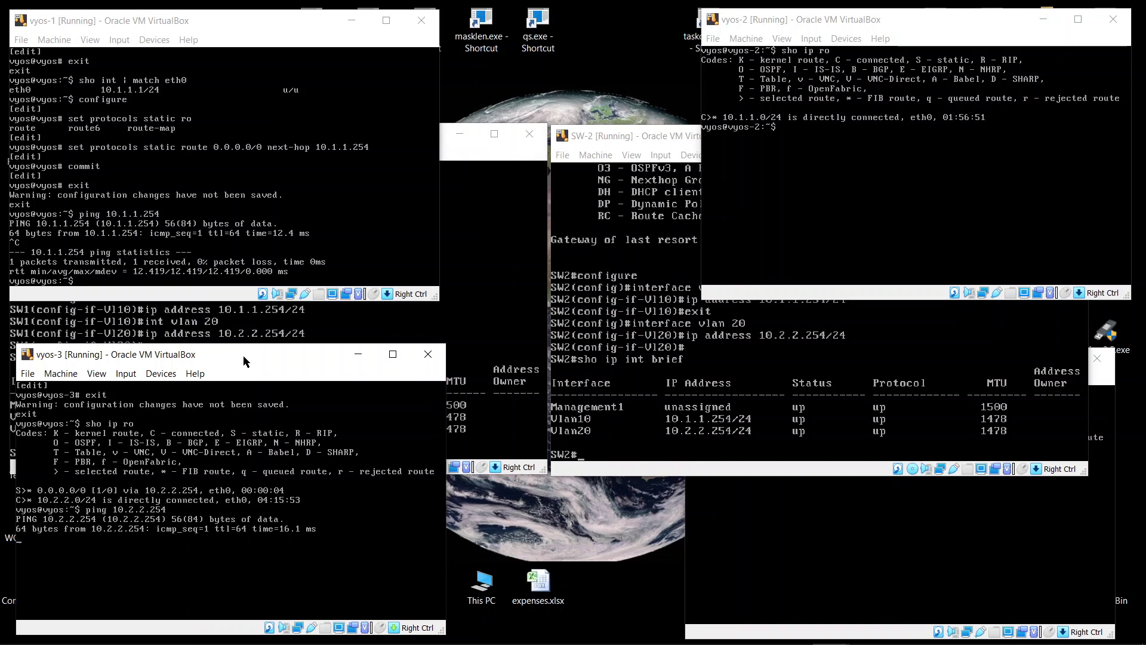
key(ctrl+c)
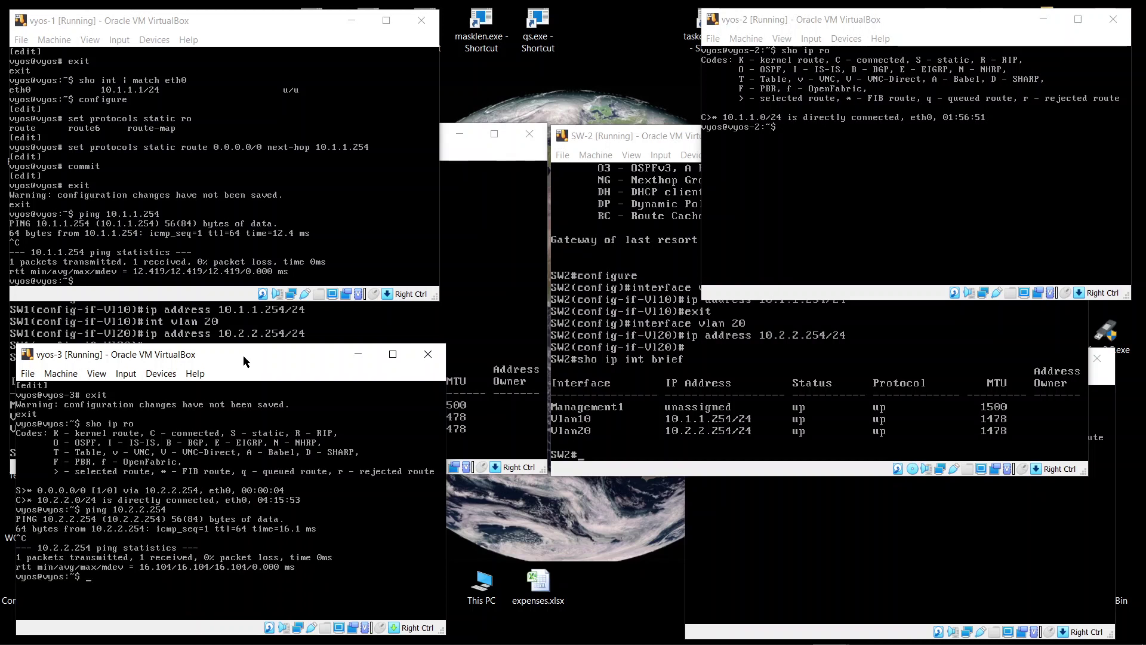
text(ping 10.1.1.1)
key(Return)
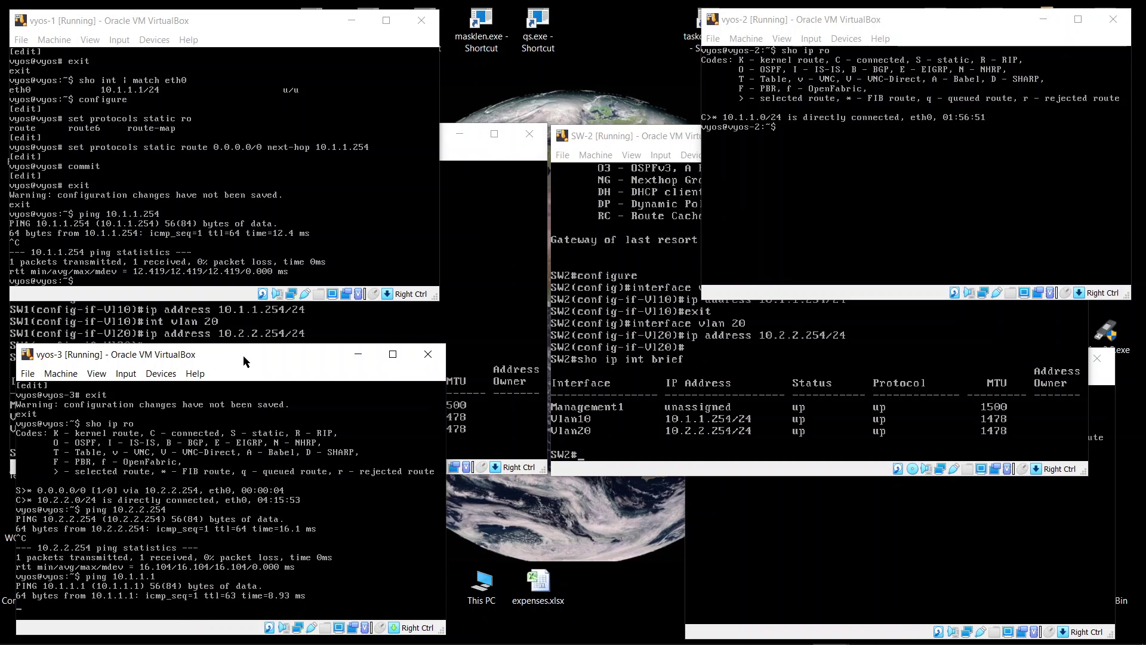
key(ctrl+c)
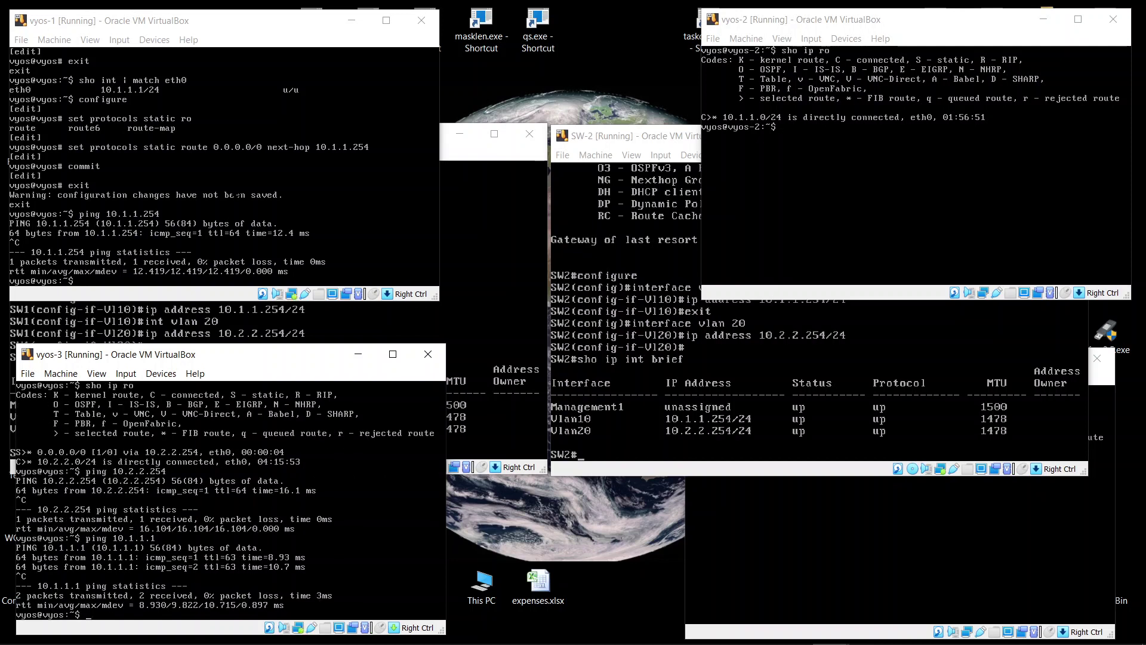
click(472, 154)
Step: Enter configuration mode on vyos-2
click(682, 134)
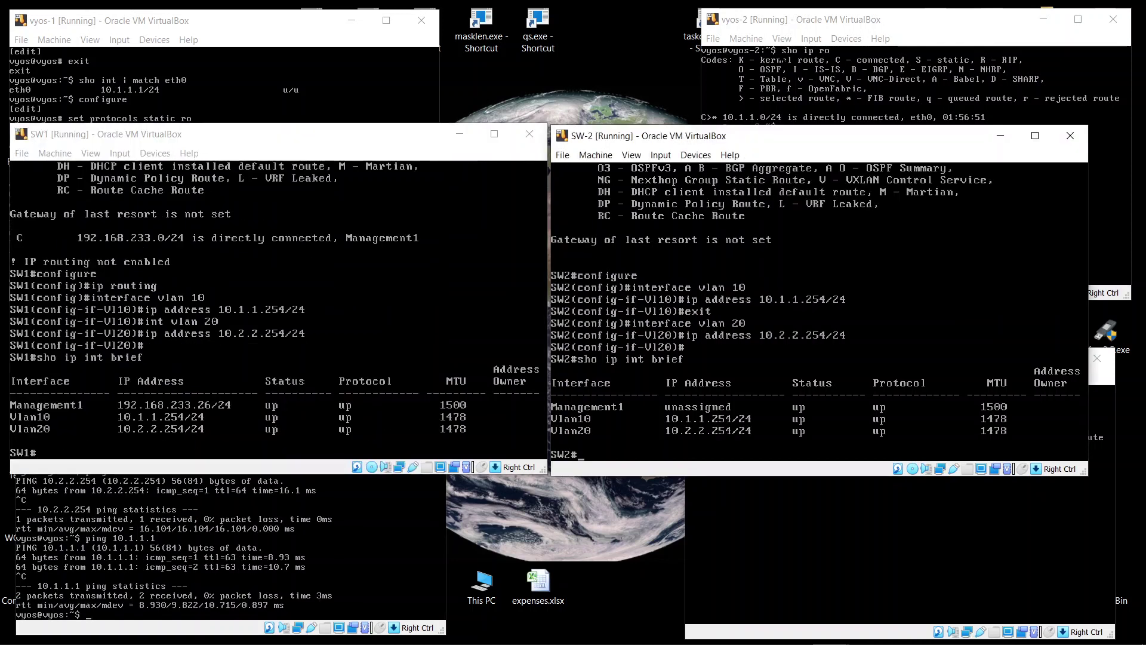
click(831, 19)
text(con)
key(Tab)
key(Tab)
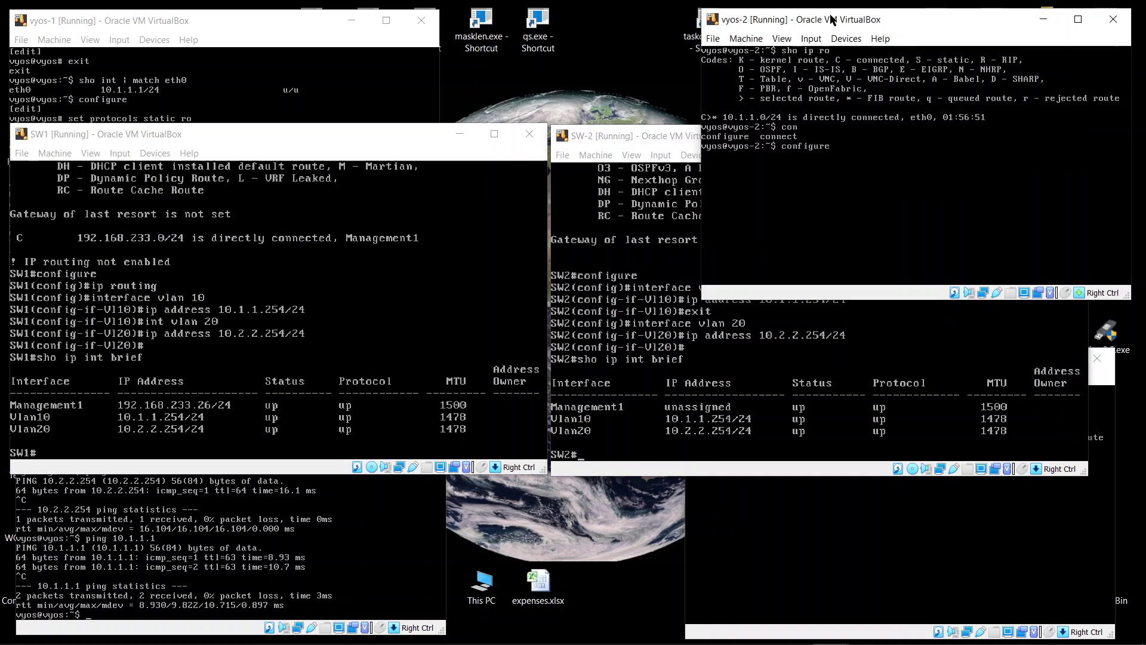
text(figure)
key(Return)
Step: Add and commit a default route 0.0.0.0/0 via next-hop 10.1.1.254 on vyos-2
text(set protocols static ro)
key(Tab)
key(Tab)
text(0.0.)
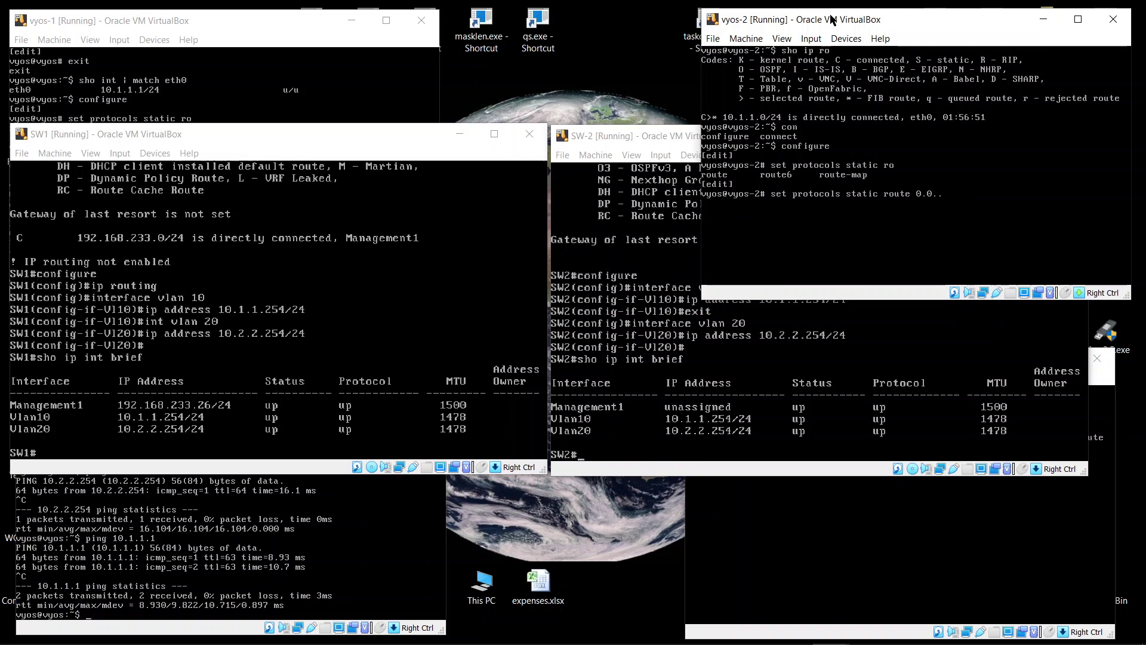
text(0.0/0 next-hop 10.1.1.254)
key(Return)
text(eommit)
key(Tab)
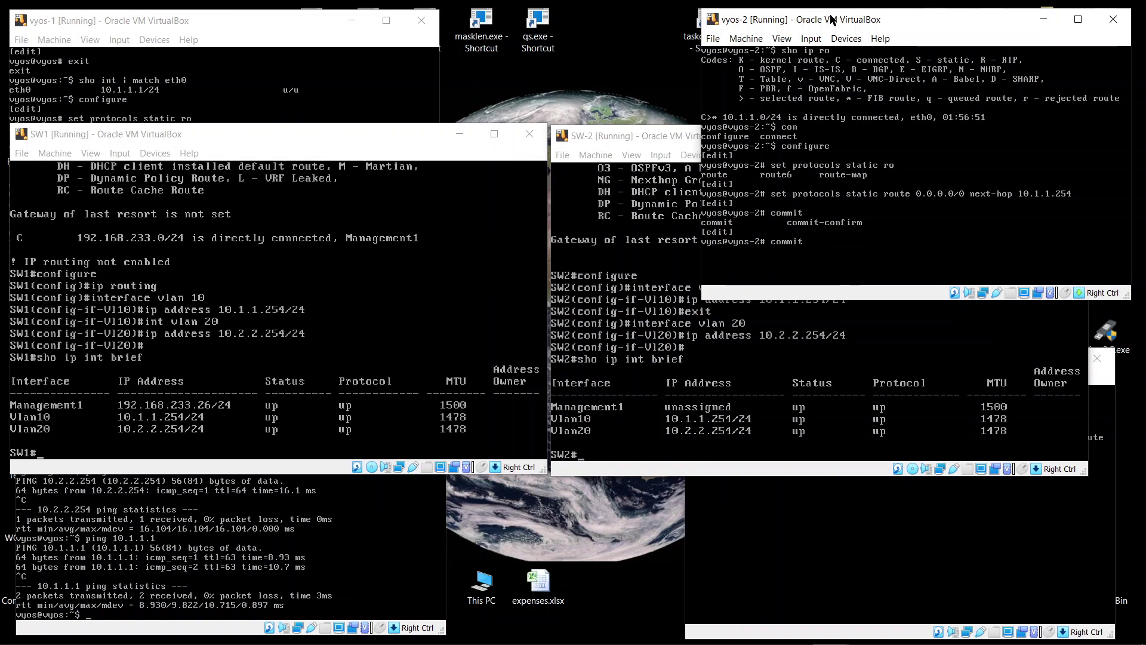
key(Return)
Step: Exit configuration mode and ping 10.1.1.1 from vyos-2
key(ctrl+l)
text(exi)
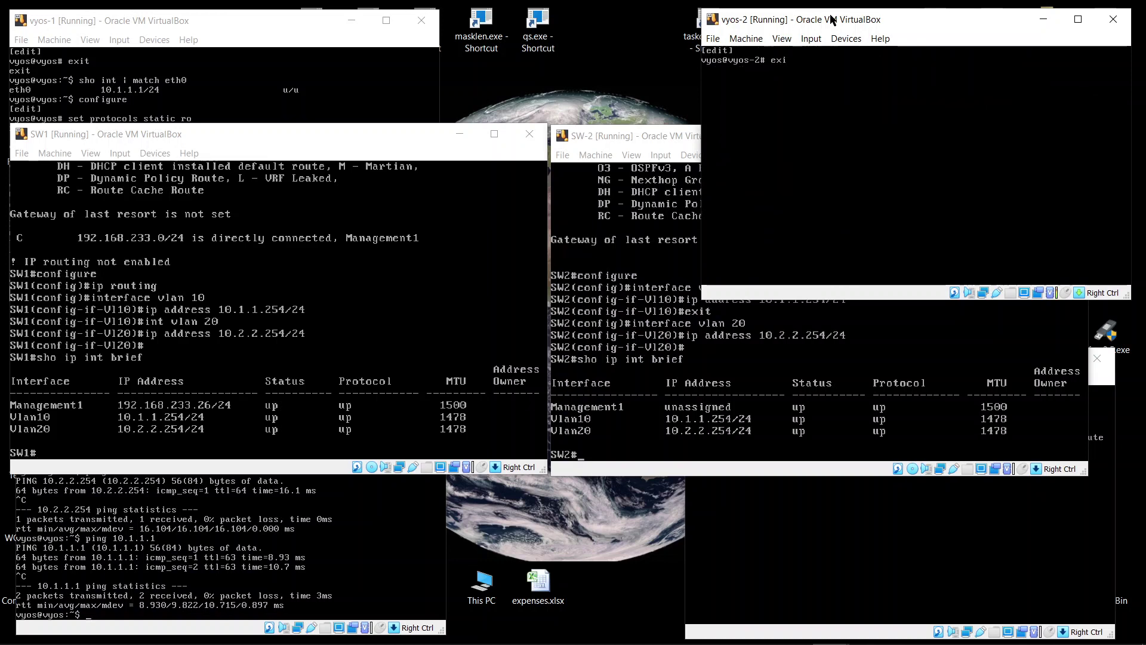
text(t)
key(Return)
text(ping 10.1.1.1)
key(Return)
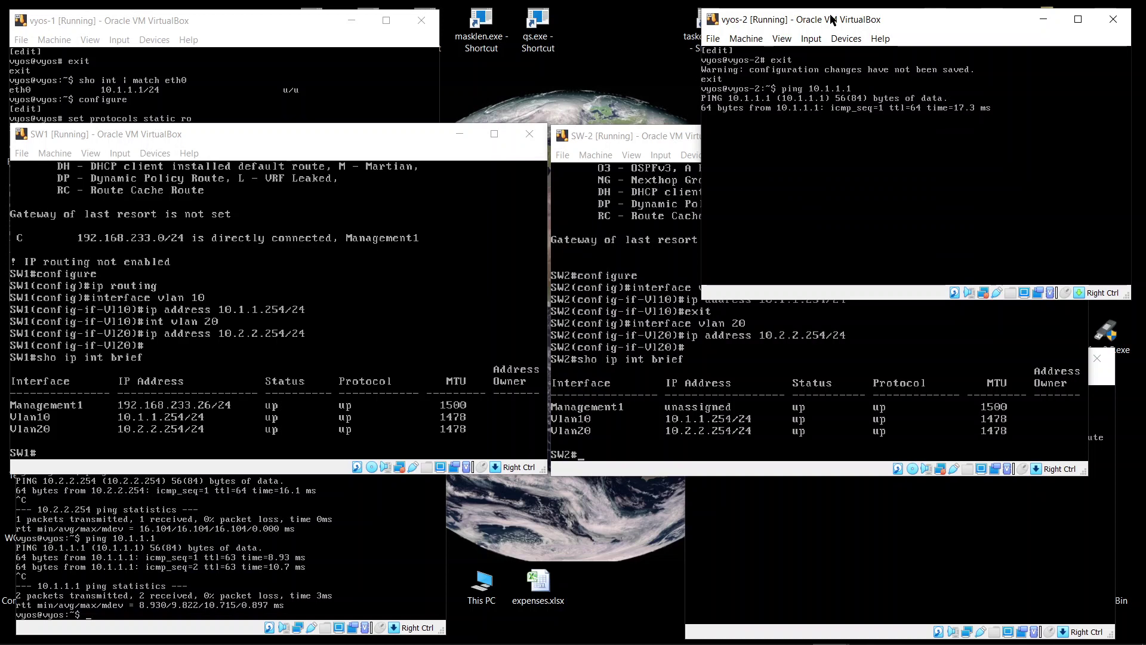
key(ctrl+c)
Step: Start a ping from vyos-2 to 10.2.2.2
text(ping 10.1.)
key(BackSpace)
key(BackSpace)
text(2.2.2)
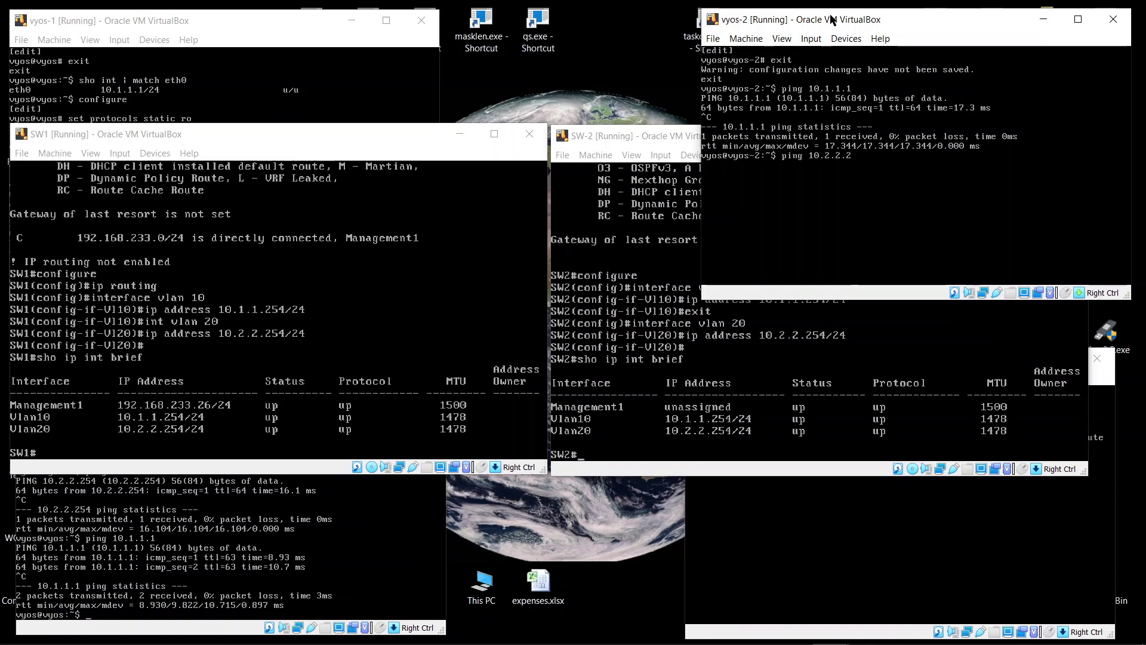
click(746, 631)
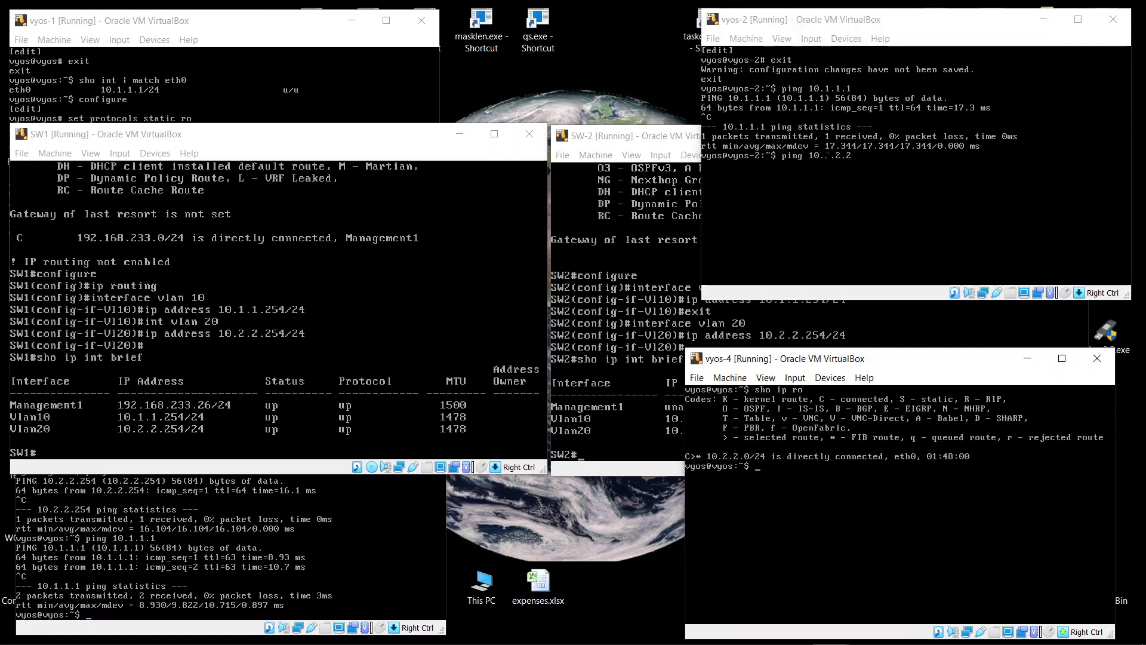
click(882, 18)
key(Return)
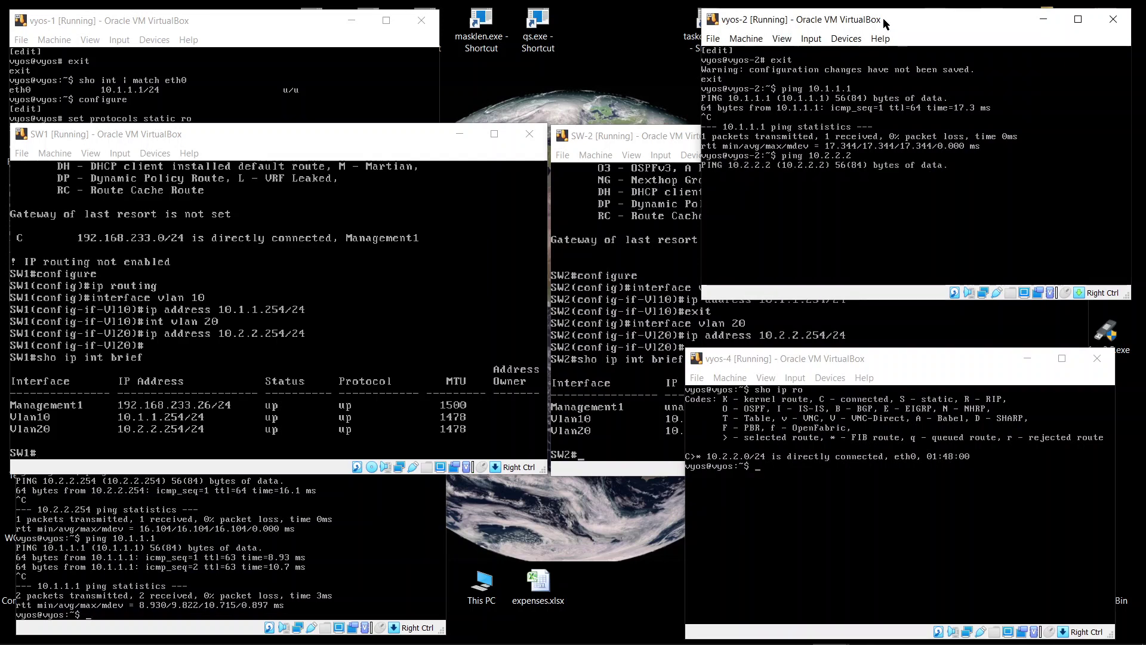
Step: On vyos-4, set a static default route 0.0.0.0/0 via next-hop 10.1.1.254
click(918, 357)
text(configure)
key(Return)
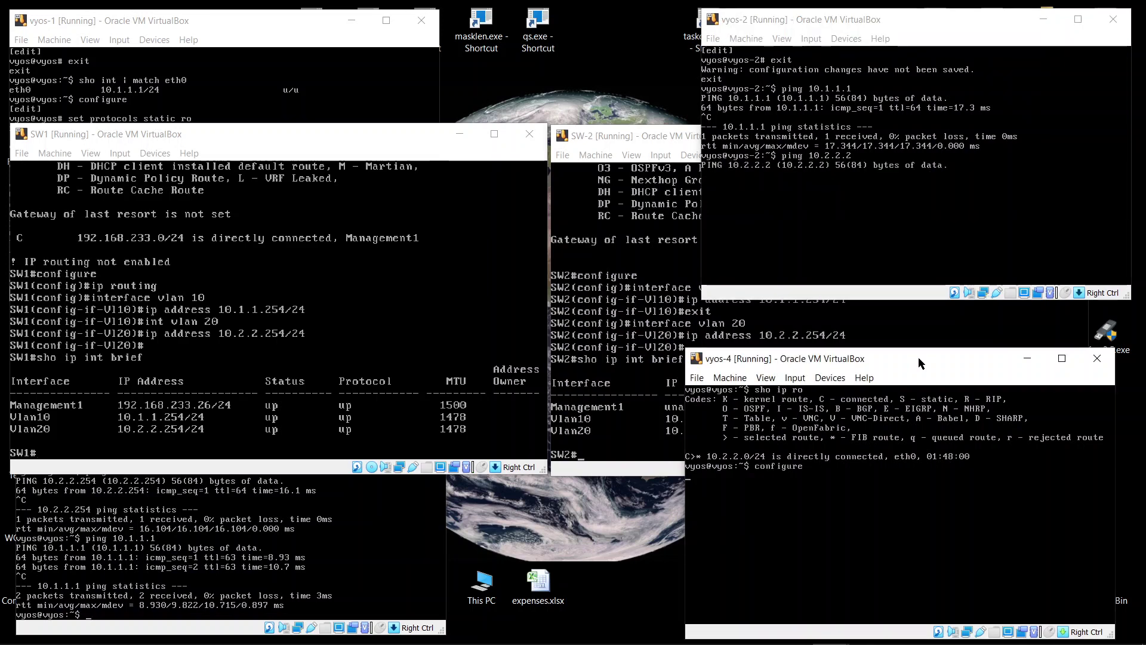
text(set protocols static r)
key(Tab)
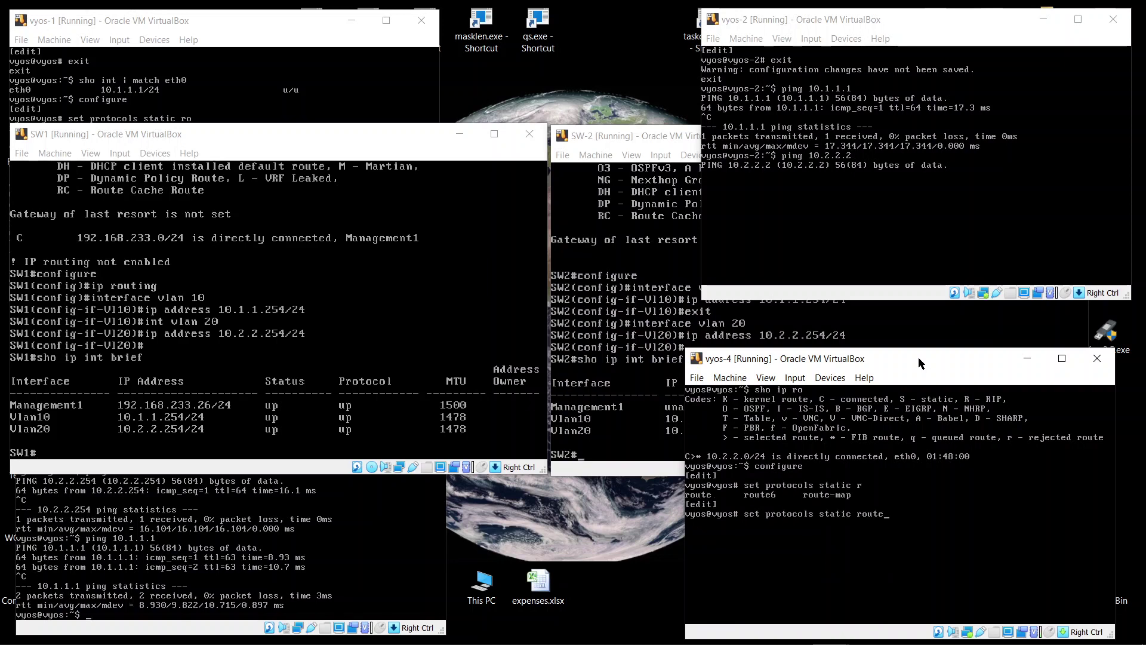
text(0.0.0.0/0 next-hop 10.1.1.1254/2)
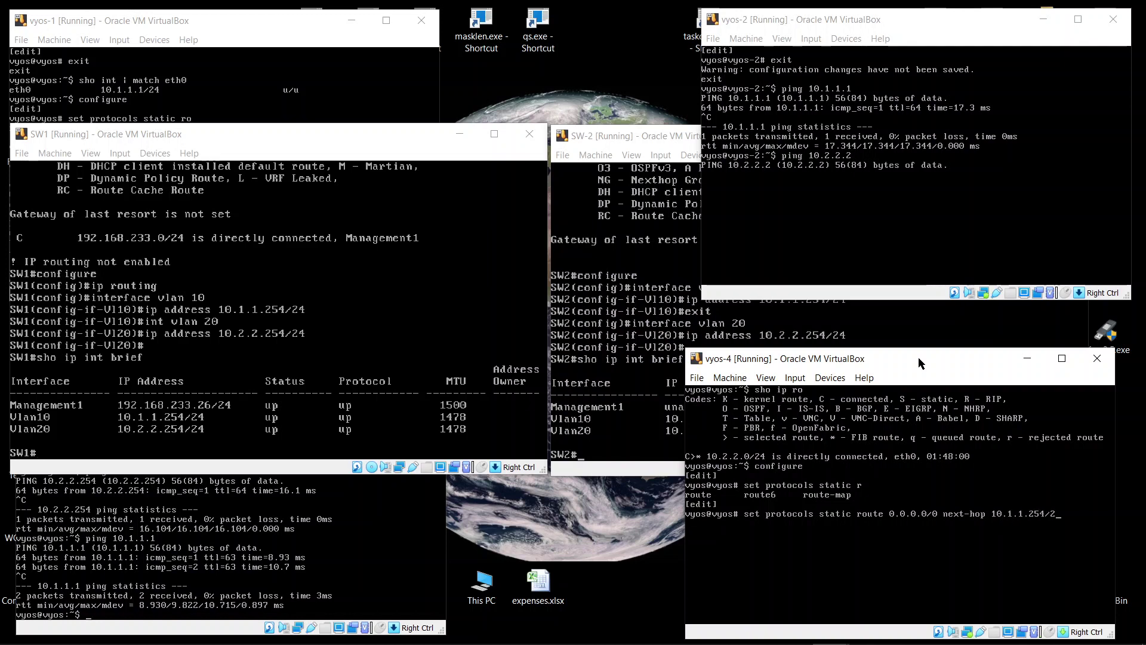
key(BackSpace)
key(BackSpace)
key(Return)
Step: Commit the vyos-4 route change and leave configuration mode
text(commit)
key(Return)
text(exit)
key(Return)
key(ctrl+l)
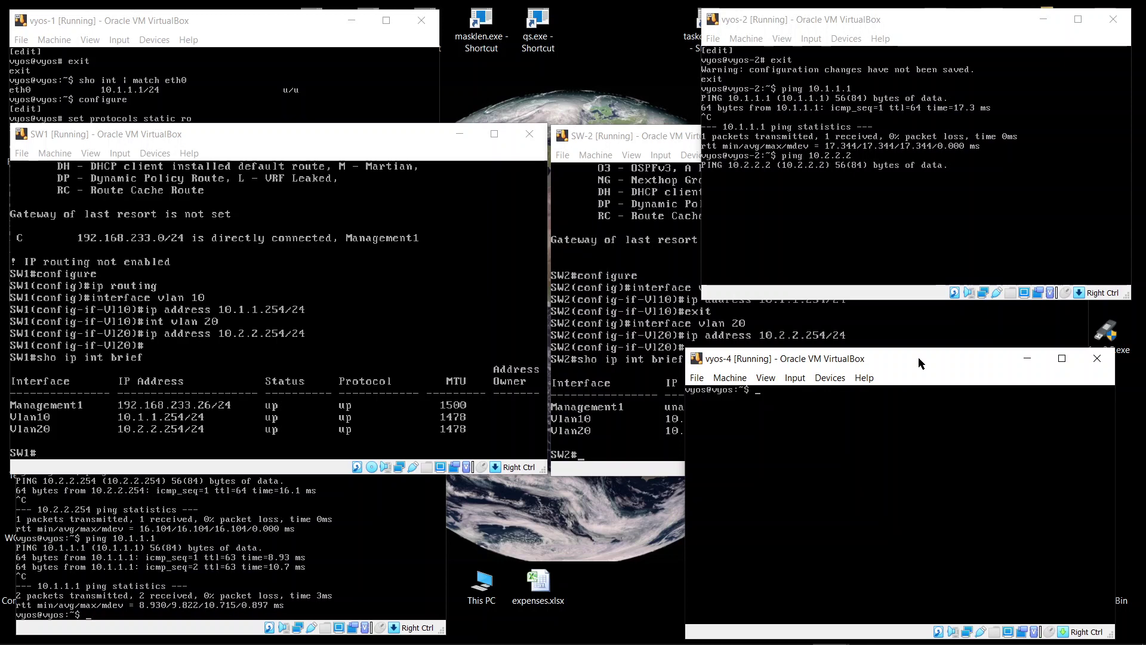
Step: Show vyos-4's routes (only connected 10.2.2.0/24) and interfaces (eth0 at 10.2.2.2/24)
text(sho ip)
key(Tab)
key(Tab)
text(ro)
key(Return)
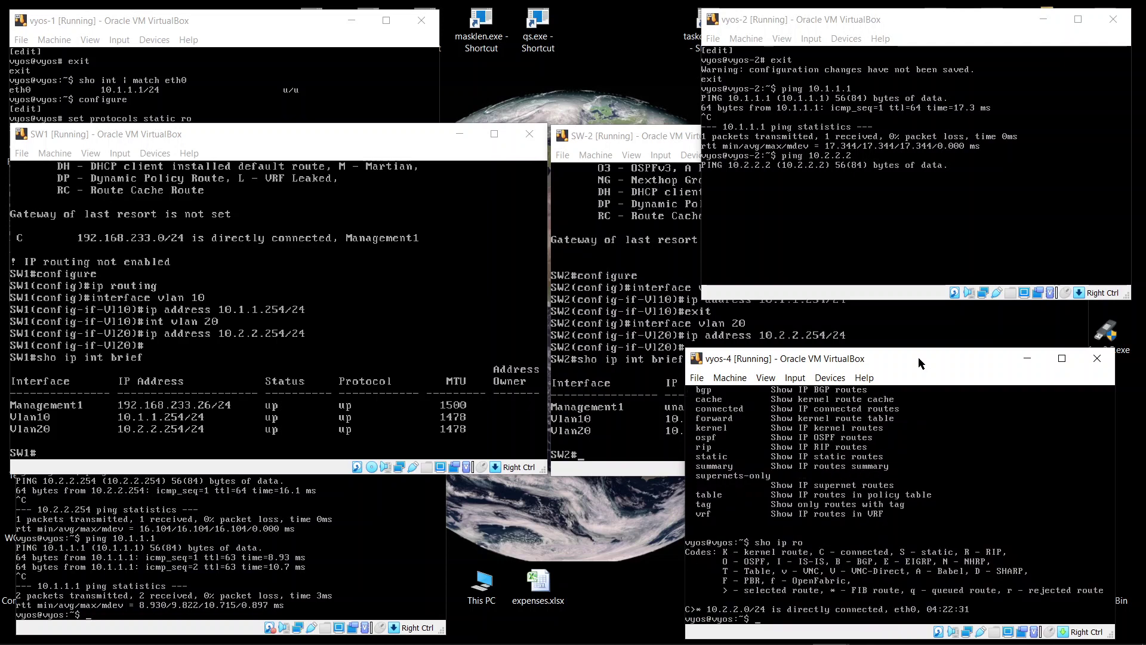
key(ctrl+l)
text(sho ip ro)
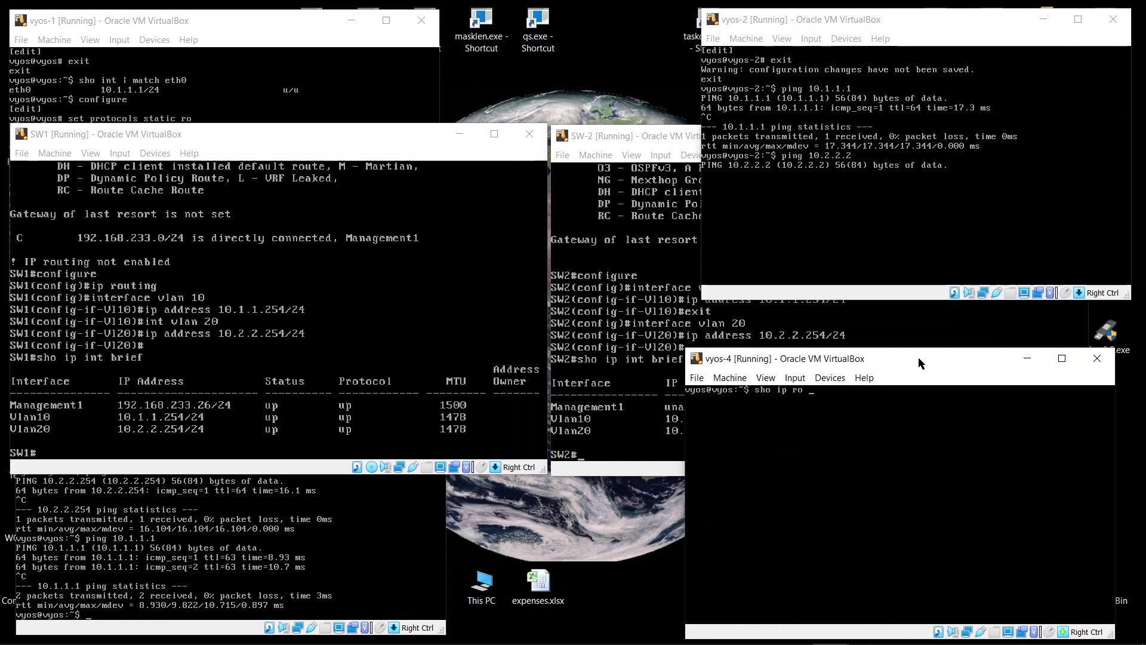
key(question)
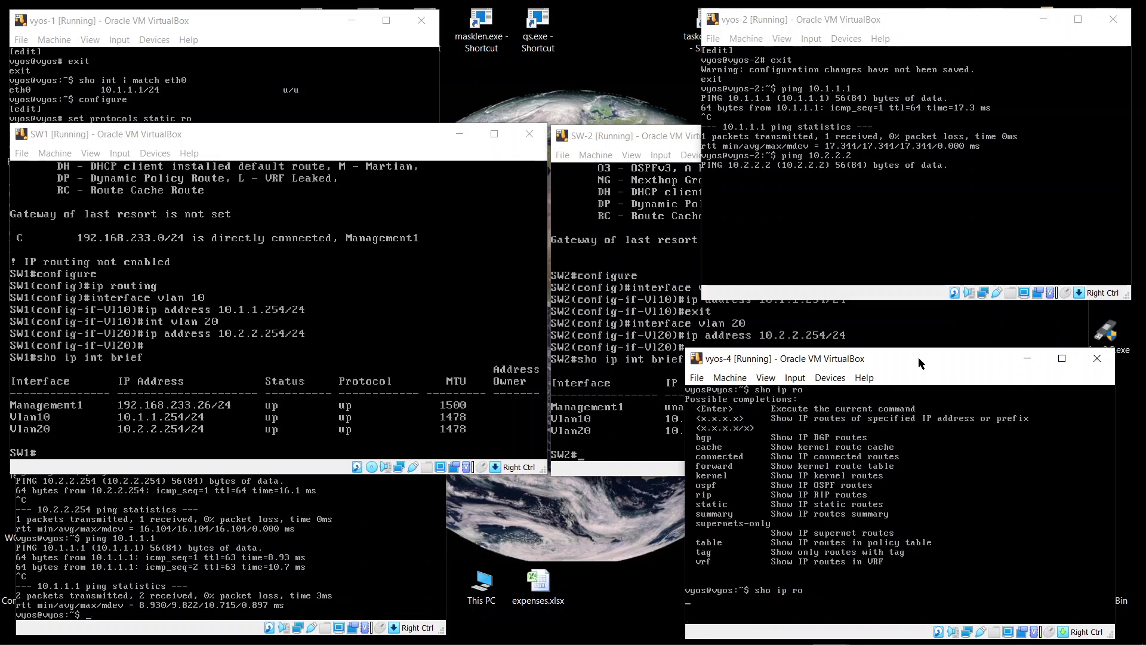
key(Return)
text(sho interfaces)
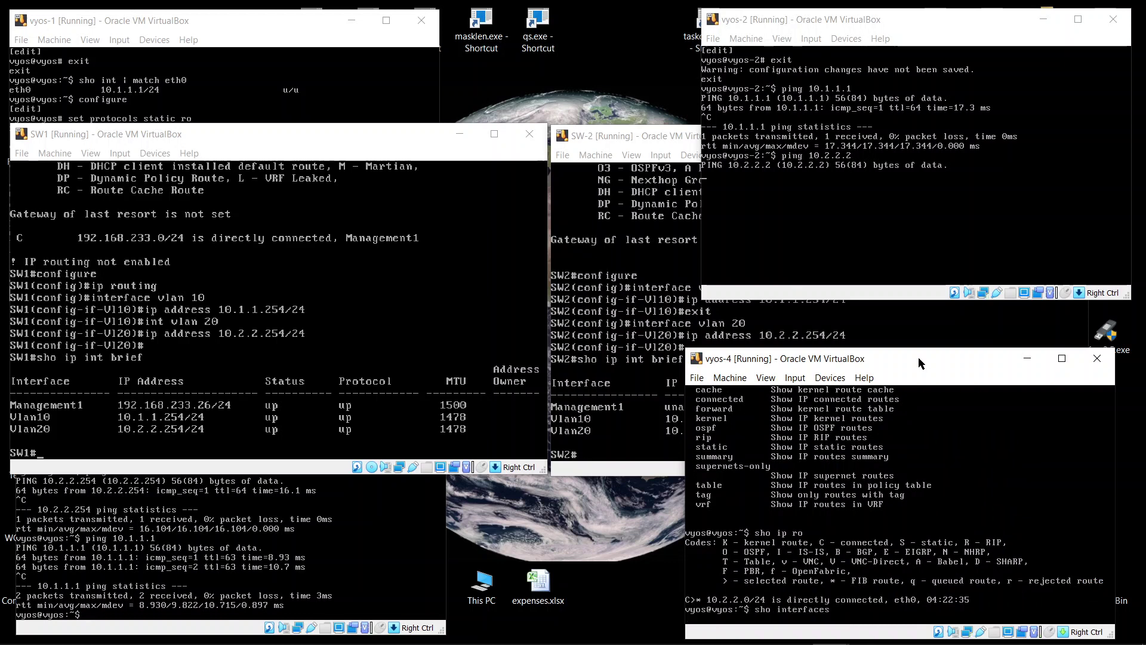
key(Return)
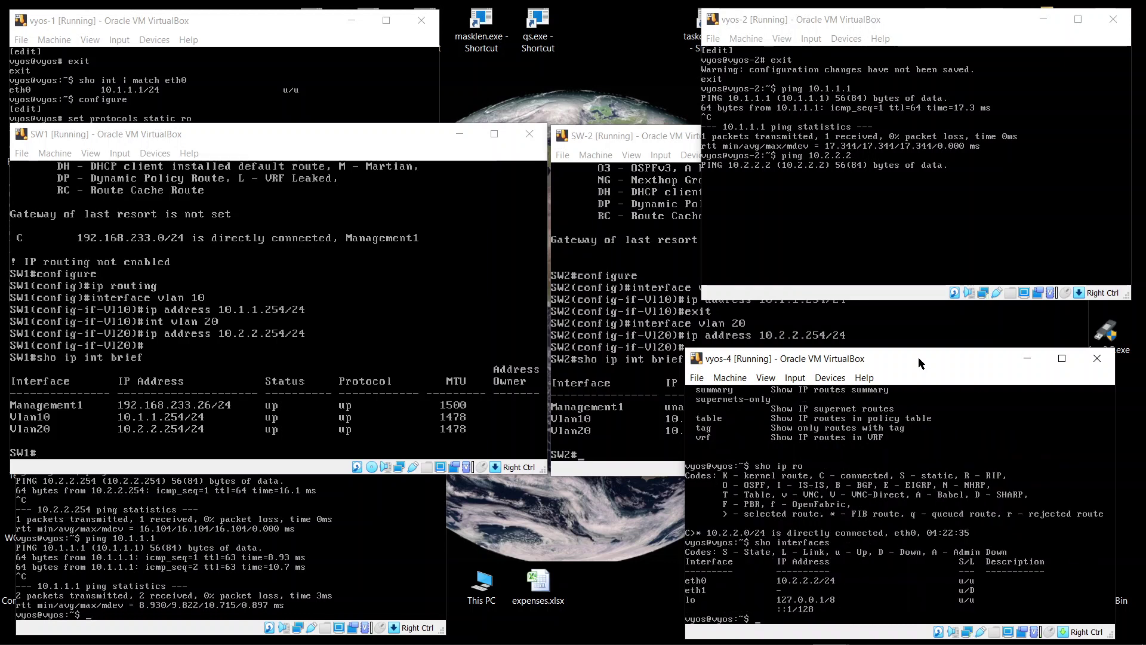
text(sho ip ro)
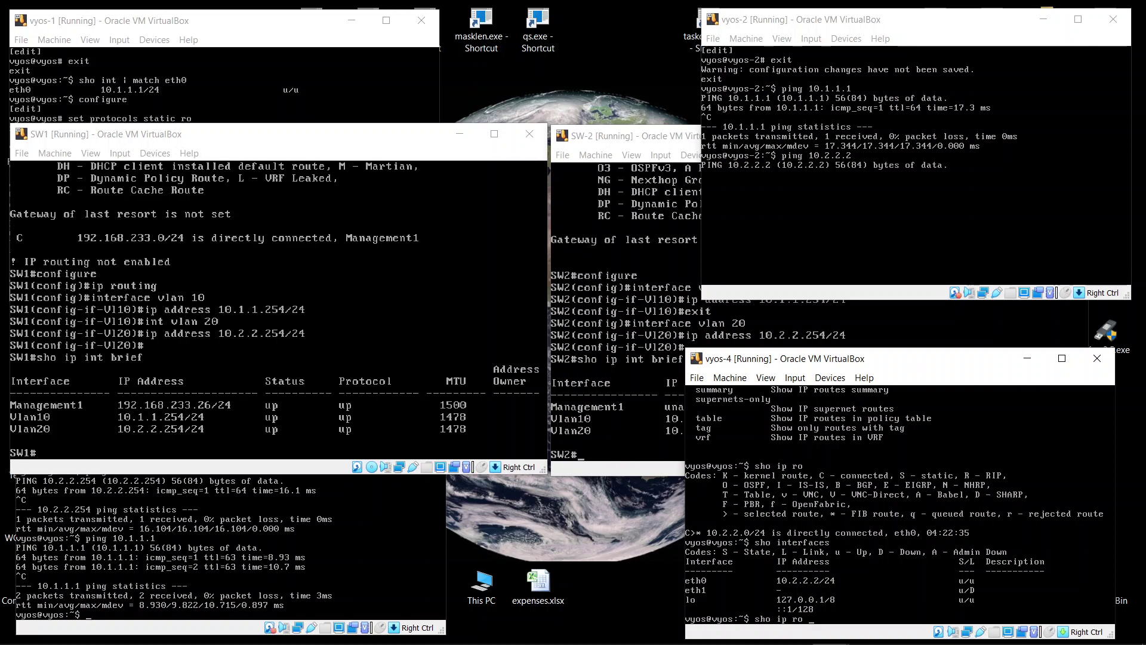
Step: Stop vyos-2's unanswered ping to 10.2.2.2 and show its routing table
click(929, 19)
text(c)
key(ctrl+c)
text(sho ip route)
key(Return)
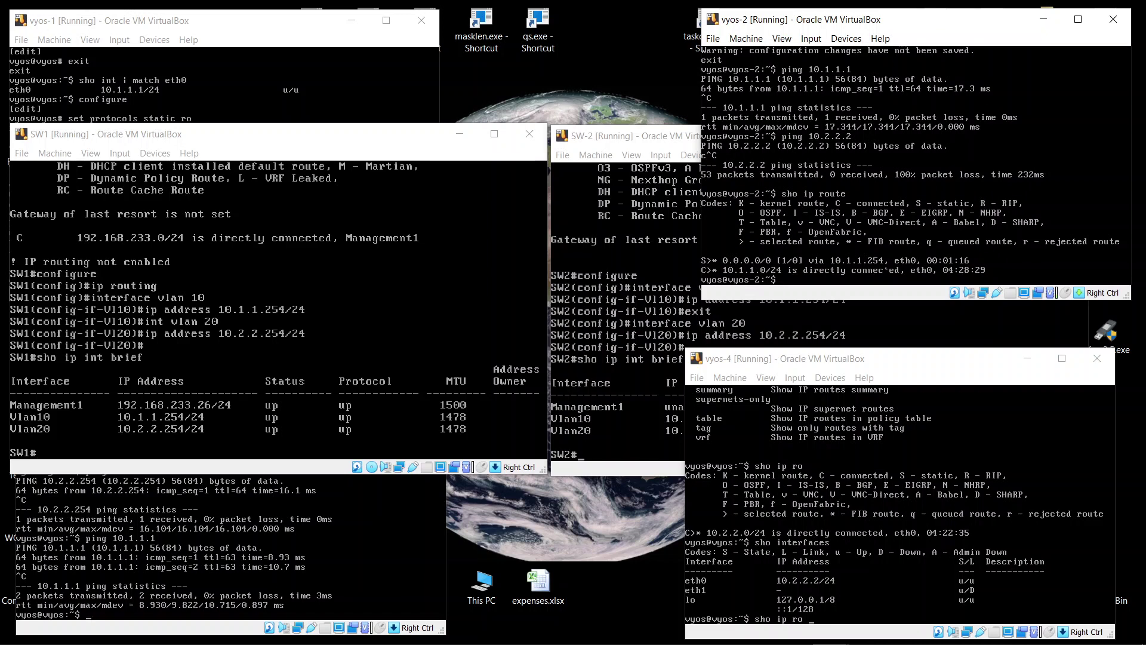
Step: Ping 10.2.2.1 from vyos-2
key(Up)
key(Up)
key(BackSpace)
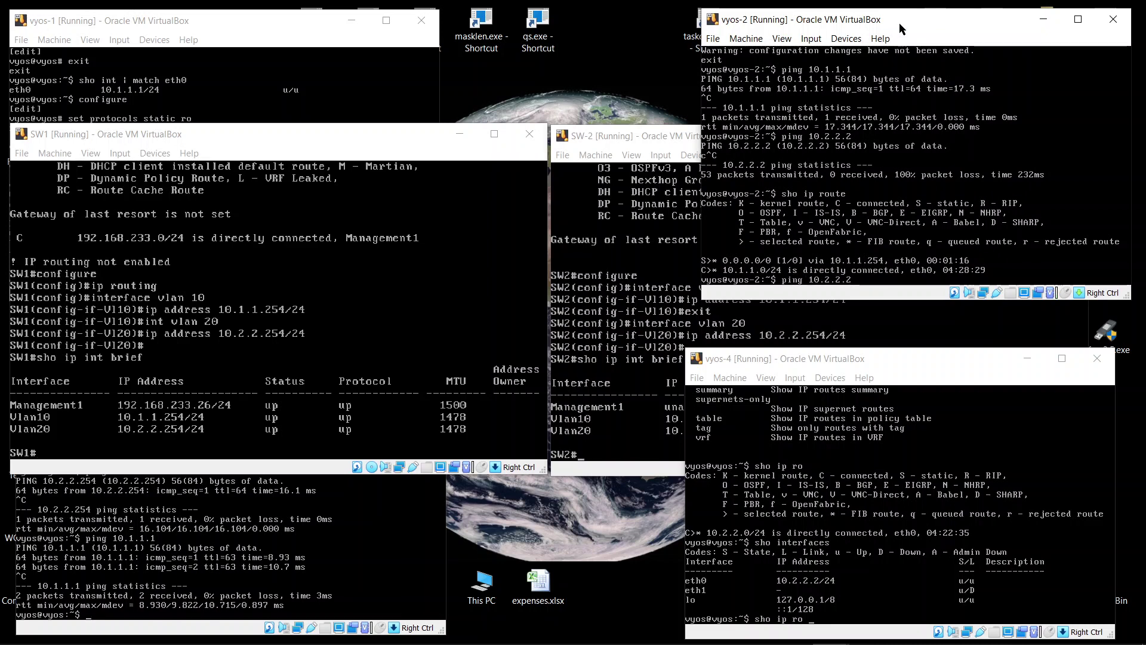
text(1)
key(Return)
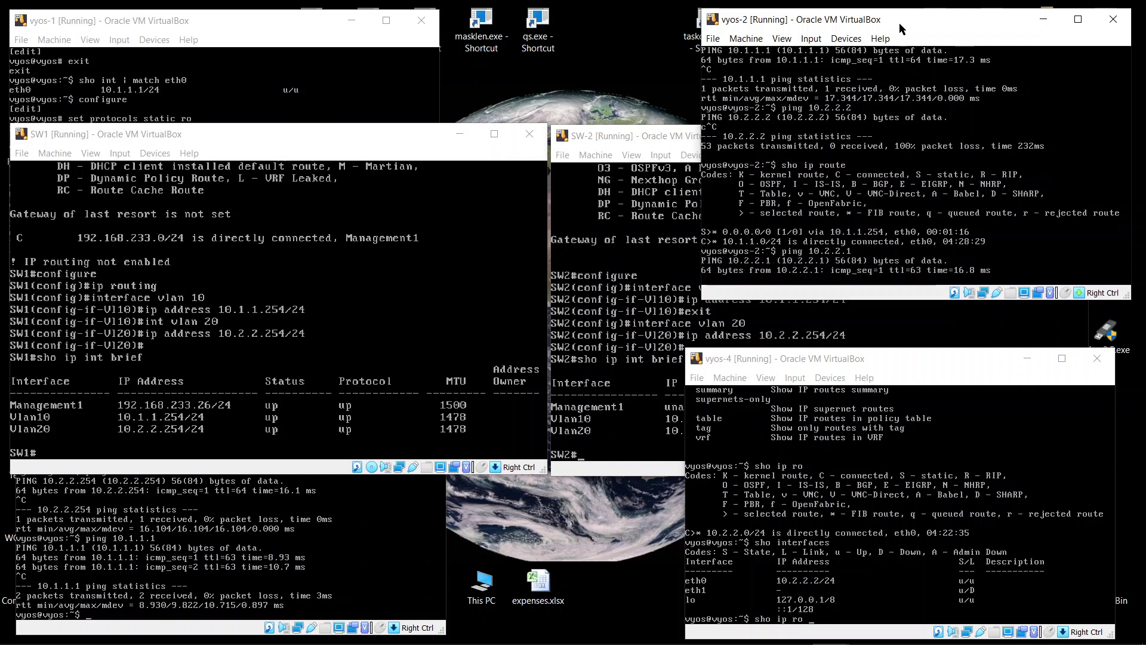
Step: List vyos-3's interfaces and addresses with sho interfaces
click(233, 629)
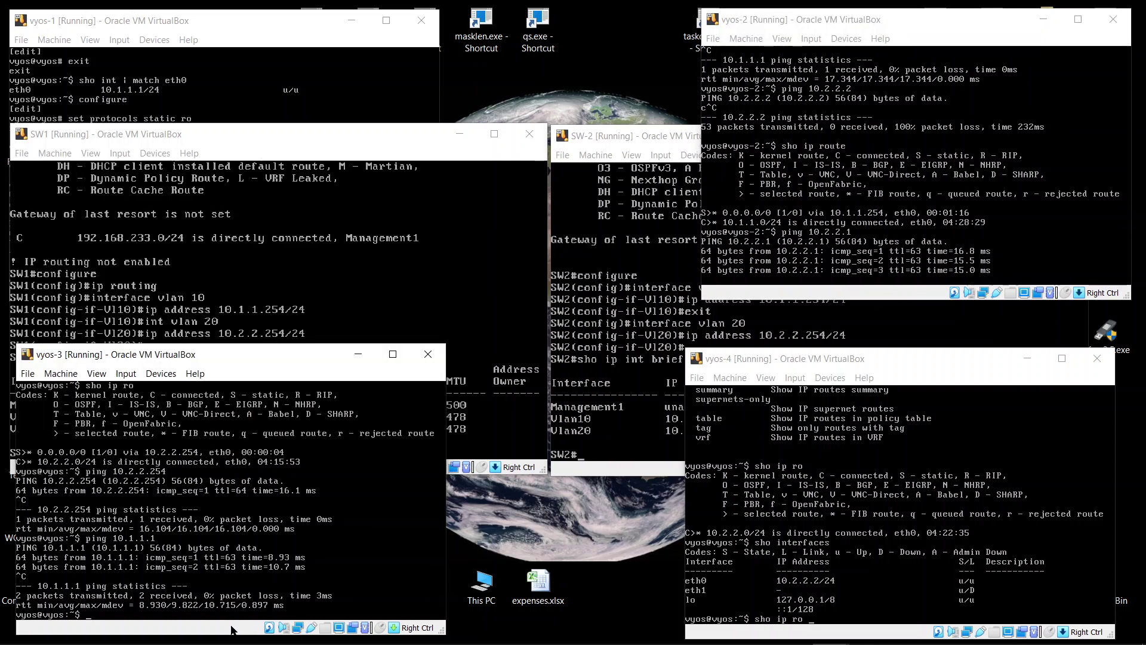
key(ctrl+l)
text(sho interfaces)
key(Return)
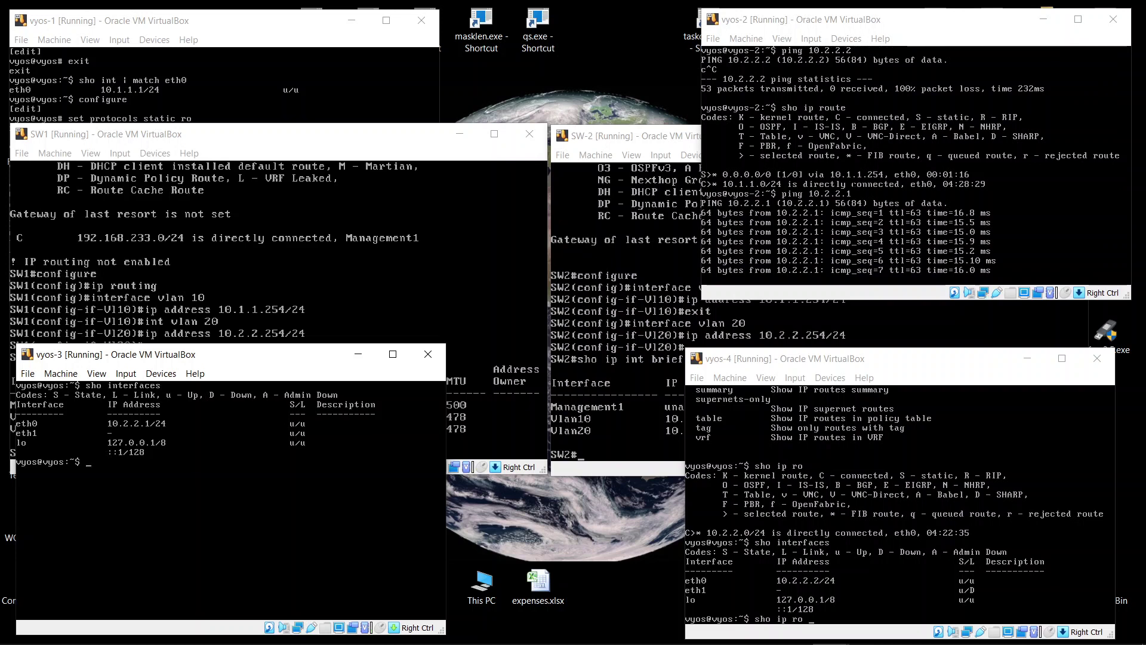
Step: Stop the 10.2.2.1 ping after 9 of 9 replies and start pinging 10.2.2.2 from vyos-2
click(904, 17)
key(ctrl+c)
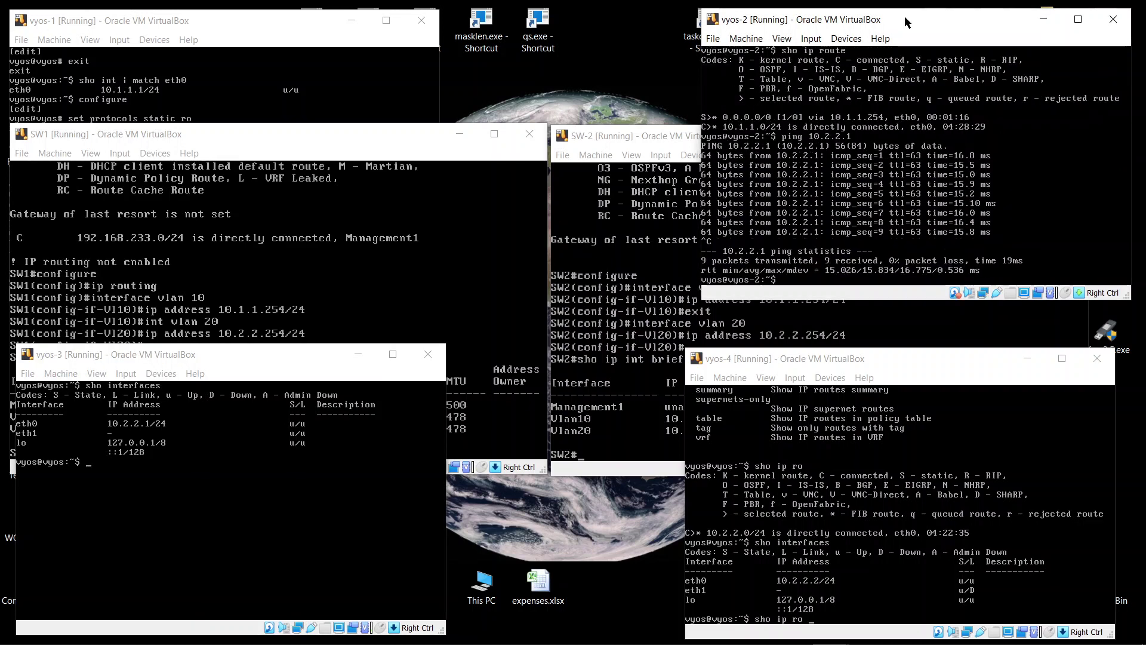
text(ping 10.2.2.2)
key(Return)
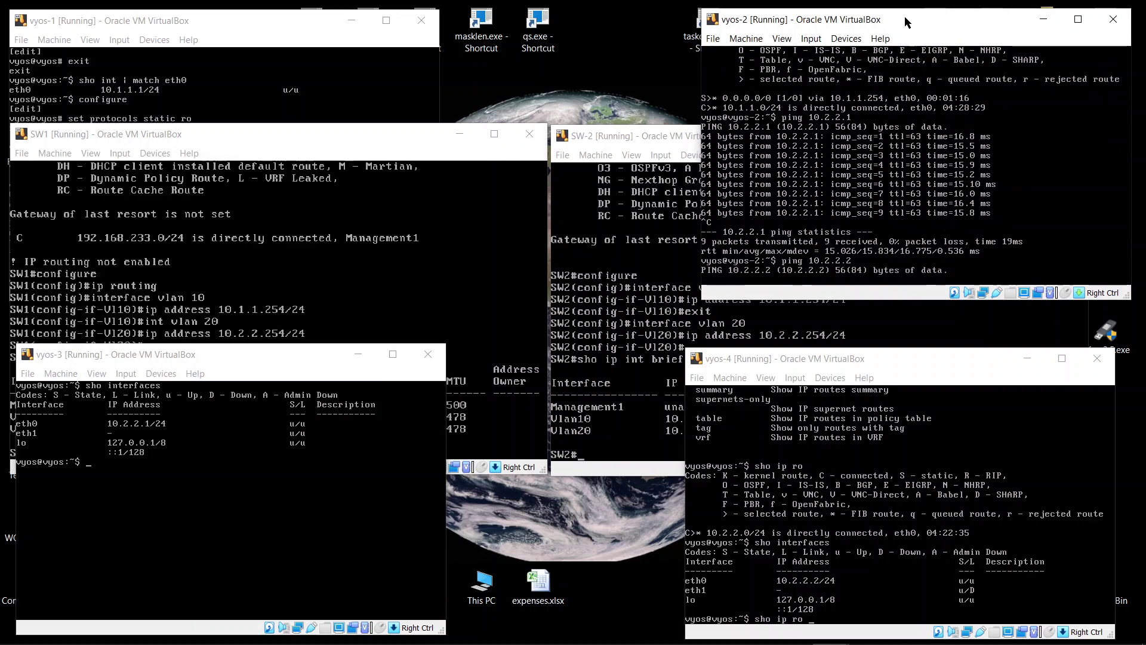
click(962, 363)
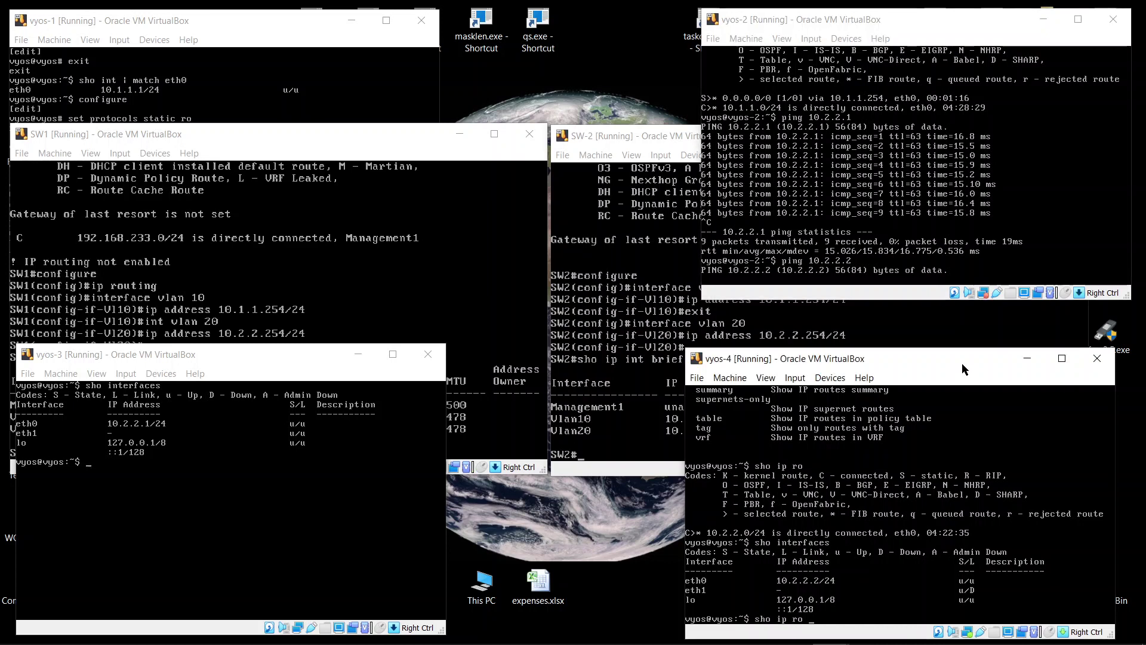
Step: Review vyos-4's routing table and its current protocols static settings in configuration mode
key(ctrl+l)
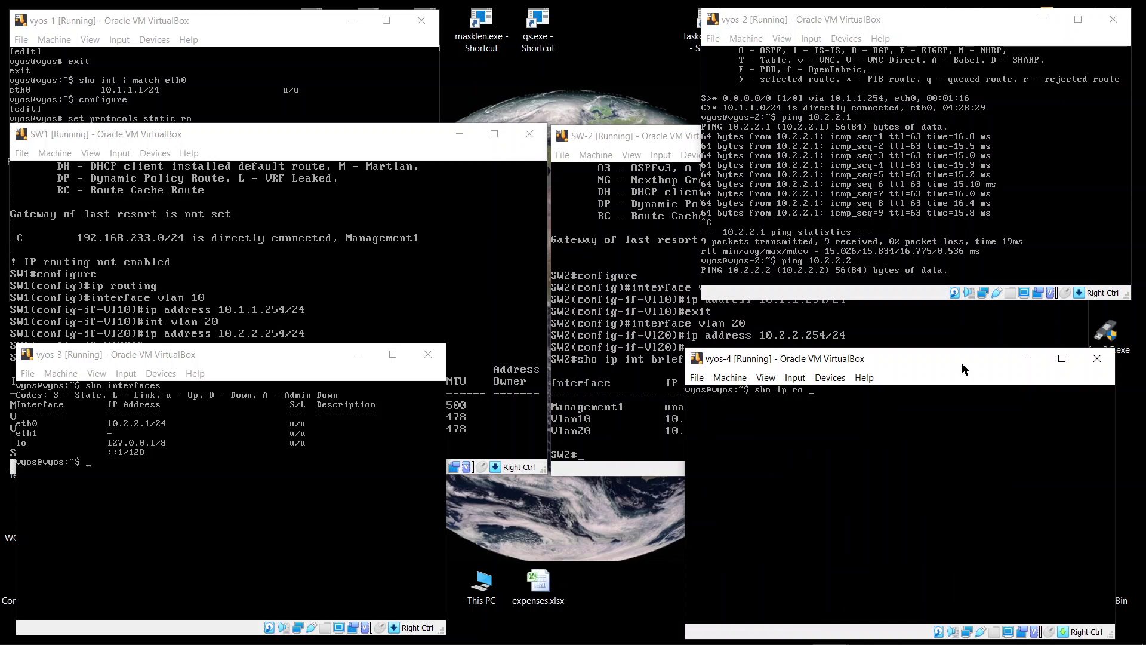
key(Return)
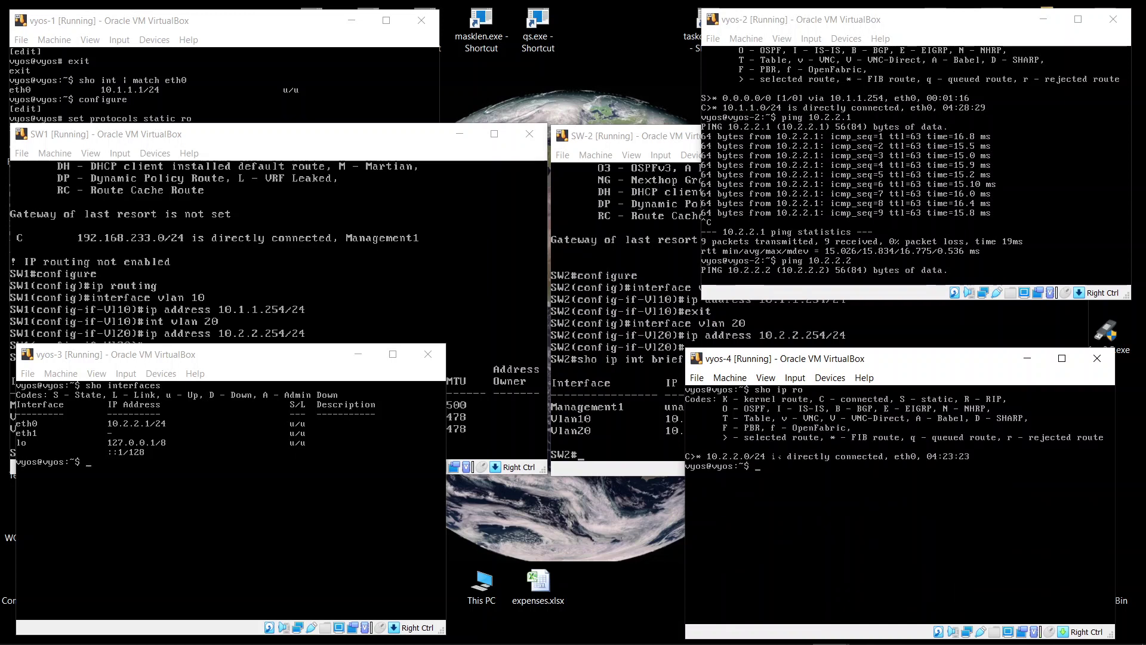
text(configure)
key(Return)
text(edit protocols static)
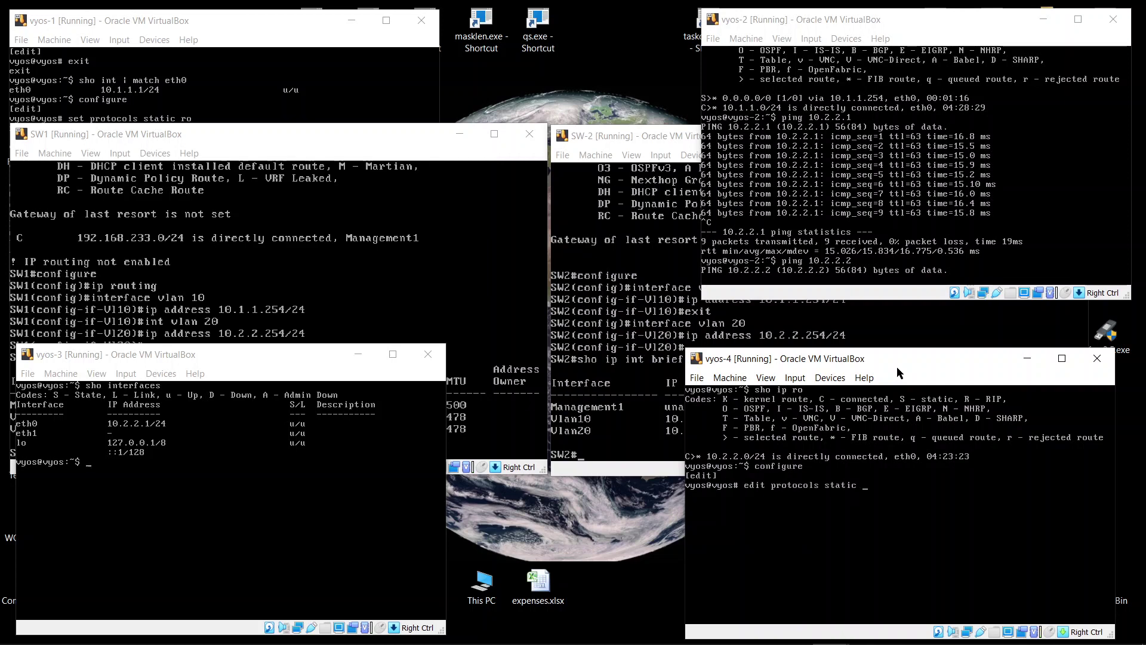
key(Return)
text(show)
key(Return)
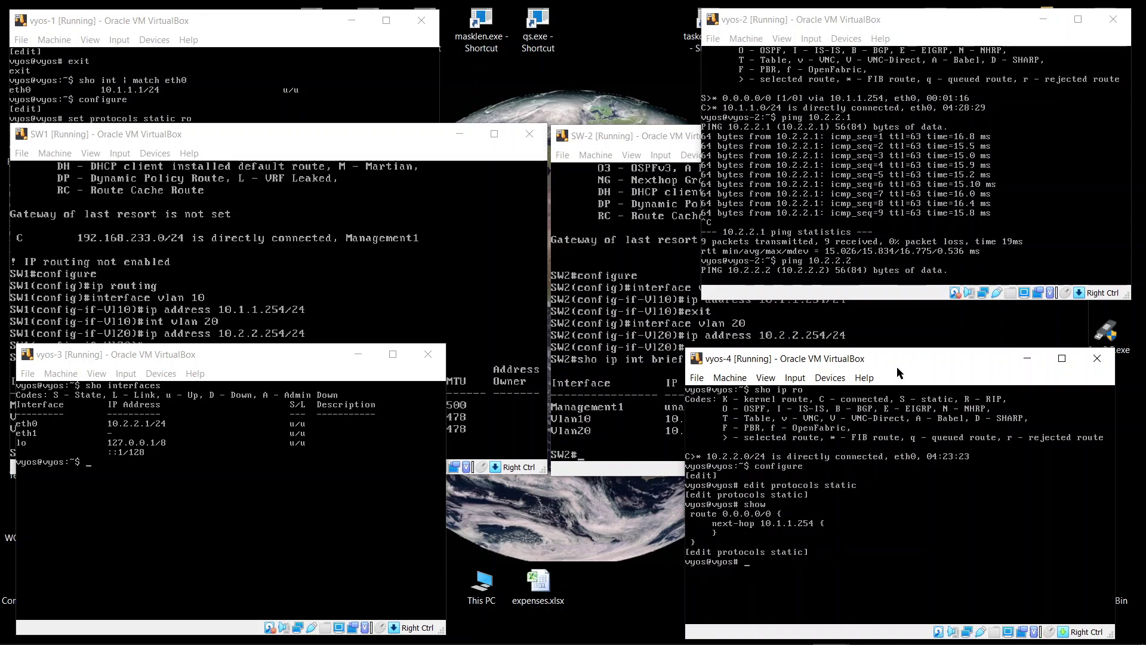
Step: Delete the existing static route on vyos-4
text(elete)
key(question)
text(route)
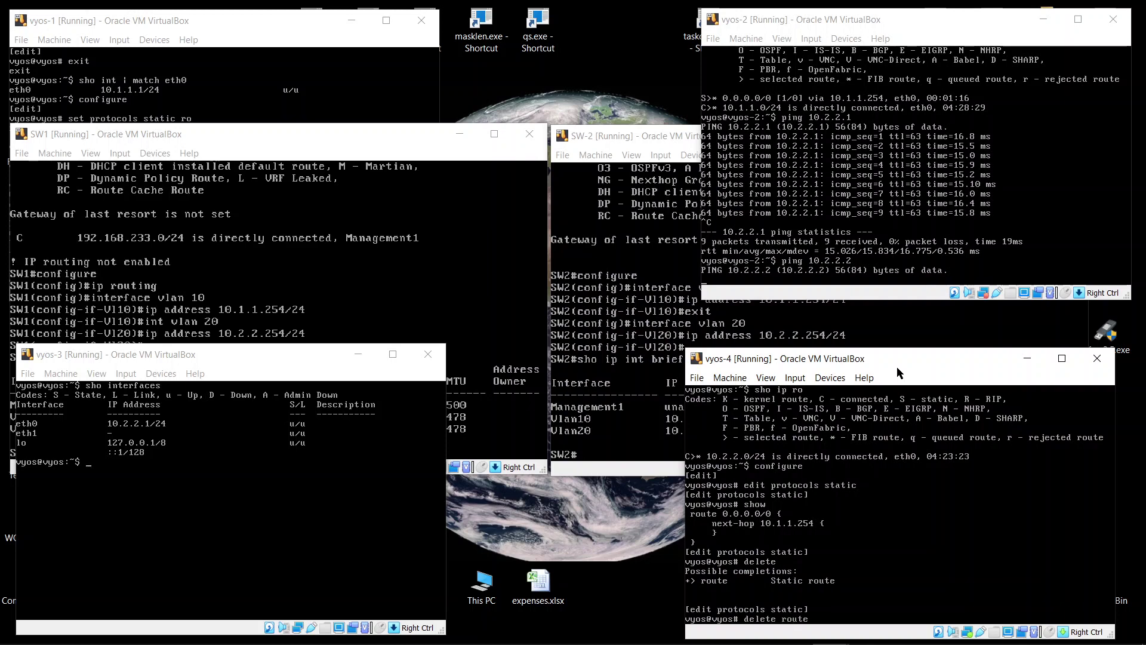
key(Return)
Step: Add and commit a default route 0.0.0.0/0 via next-hop 10.2.2.254
text(set )
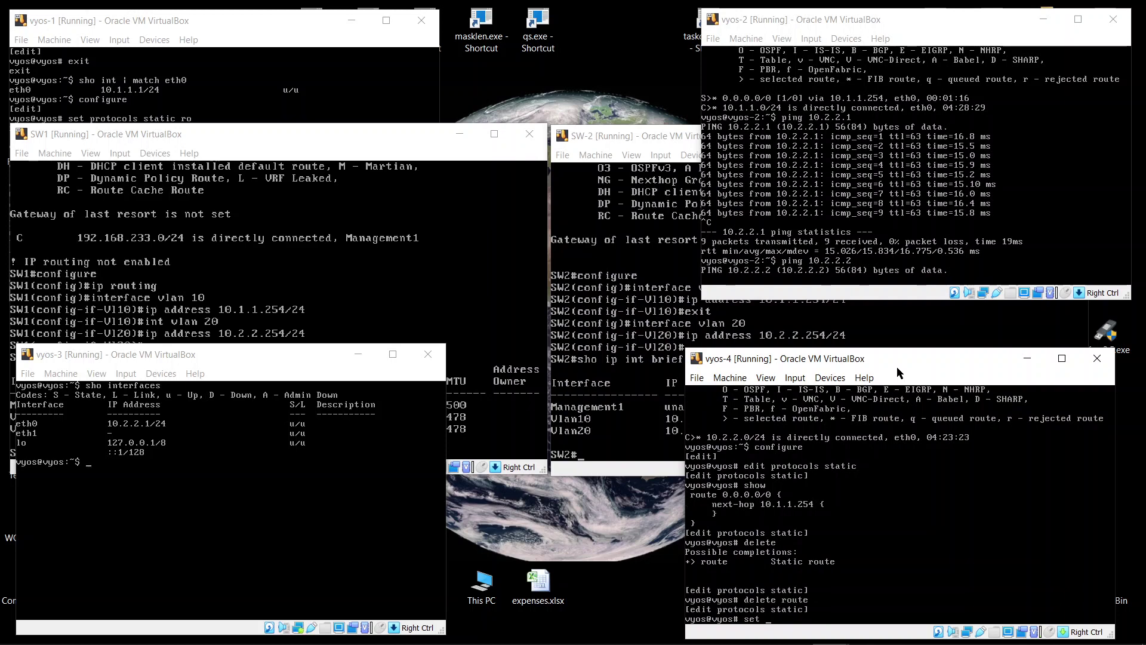
text(rou)
key(Tab)
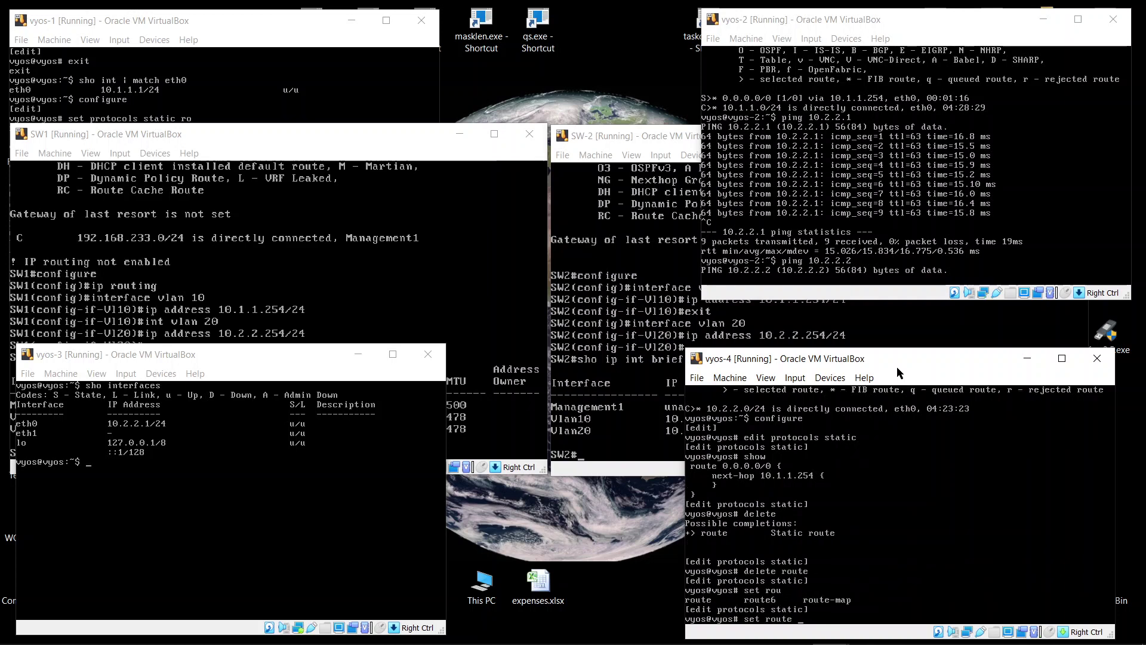
key(question)
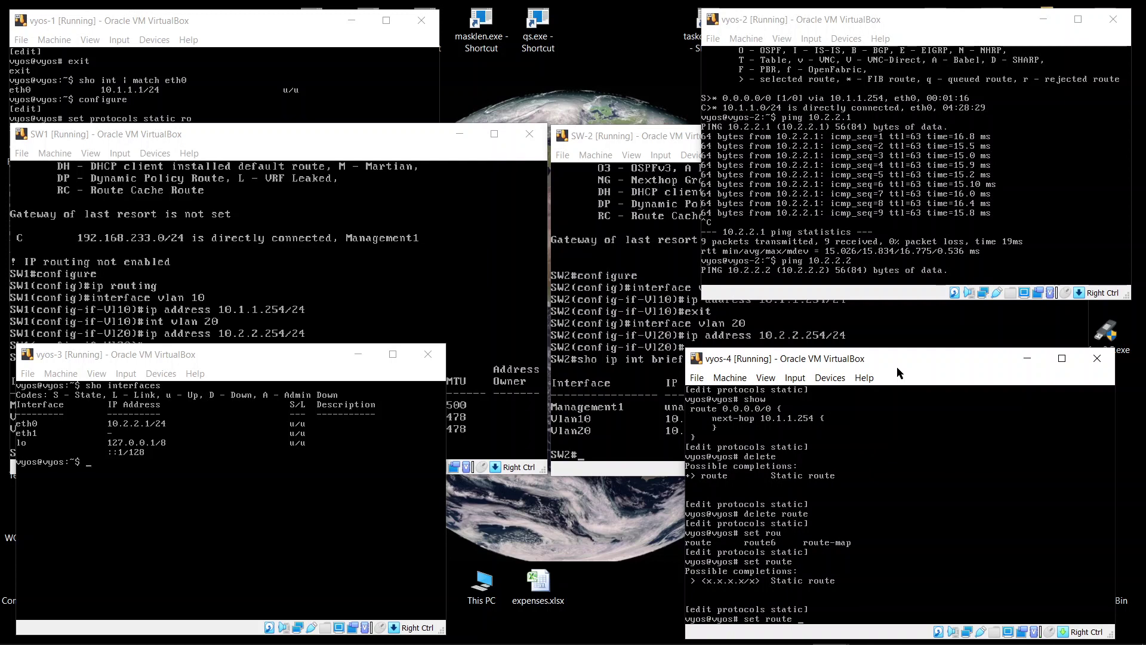
text(0.0.0.0/0 next-hop 1)
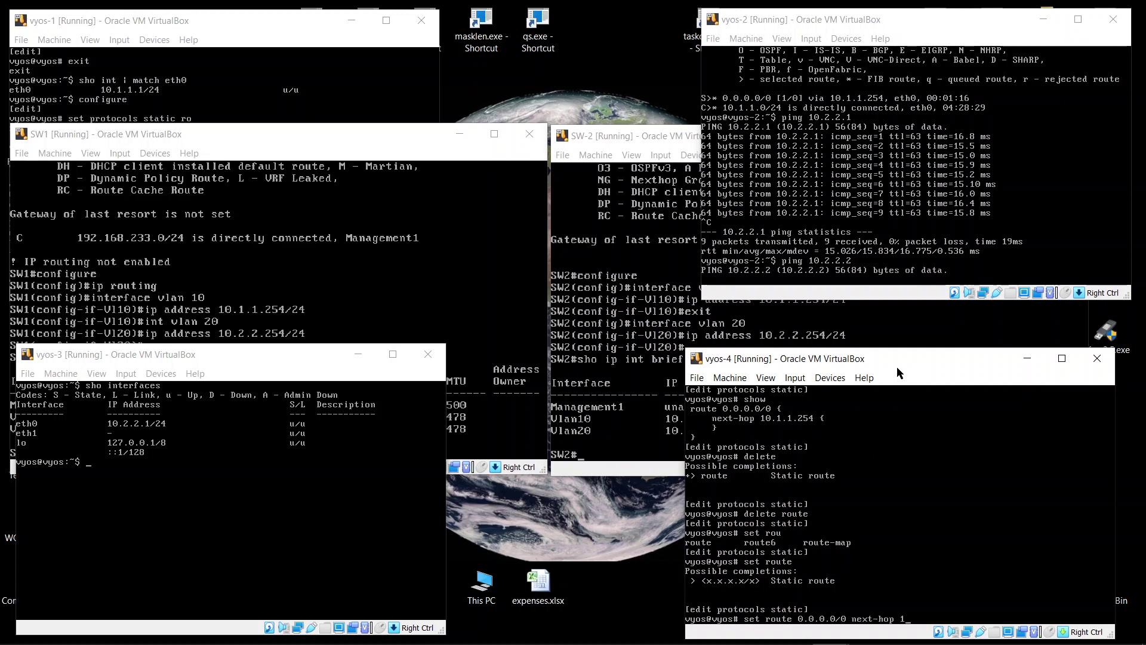
text(0.2.2.254)
key(Return)
text(commit)
key(Return)
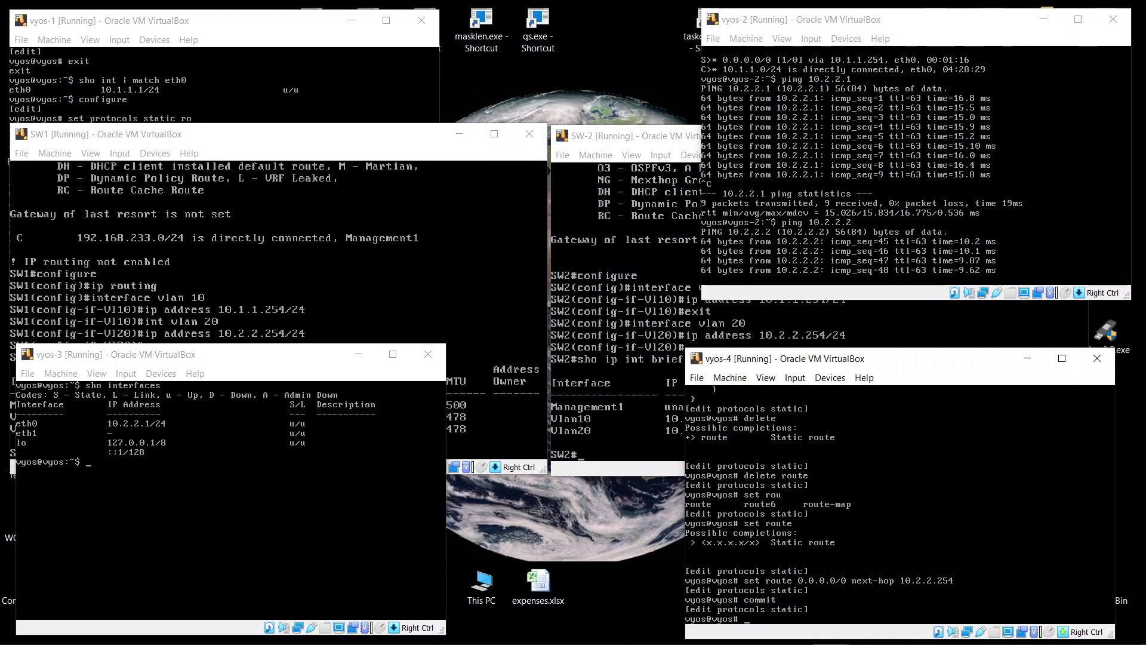
Step: Bring up the network diagram in Snip & Sketch and choose the Eraser's options
click(604, 140)
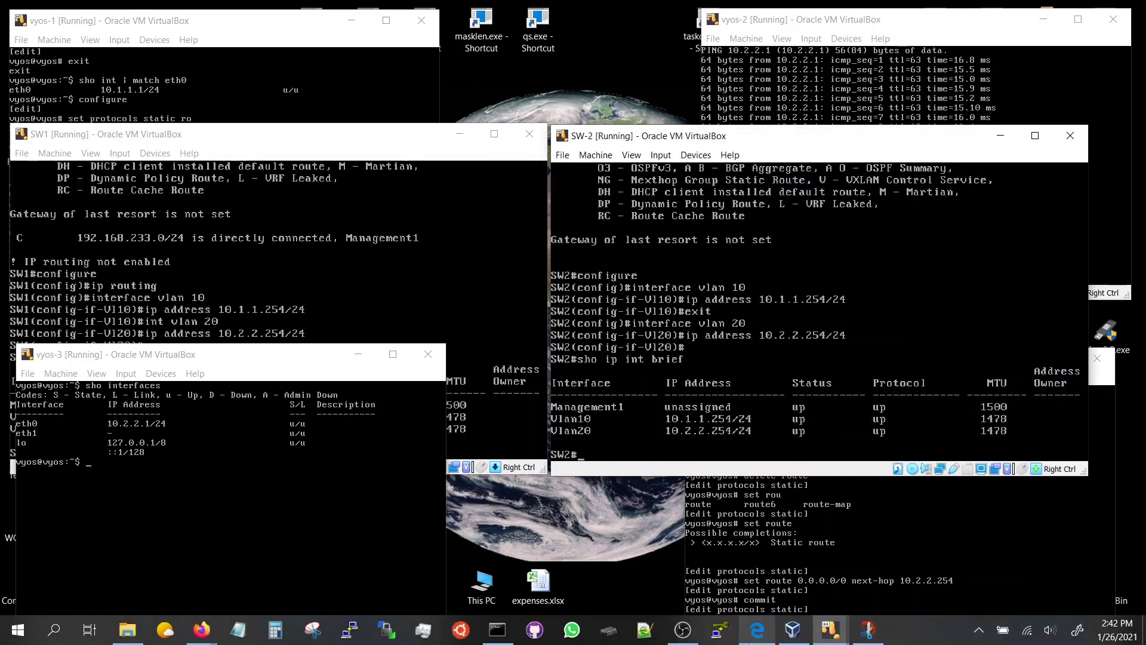
click(867, 638)
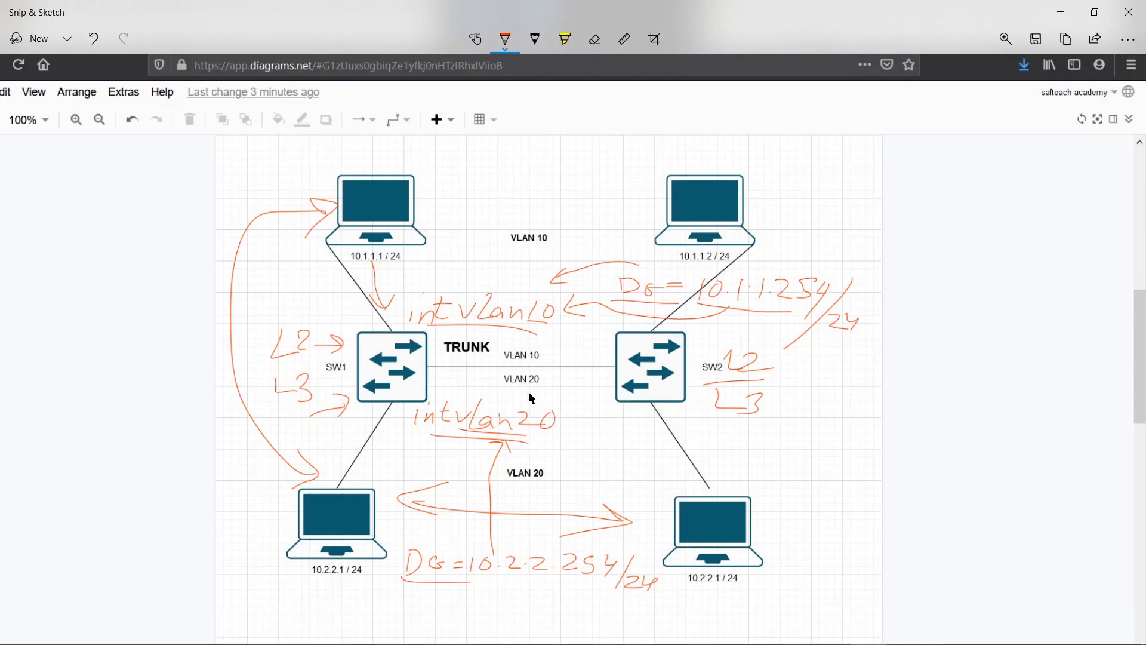
drag(519, 194, 524, 191)
click(600, 48)
click(594, 50)
Step: Erase all ink, then label V1, DG and L3 with an arrowed path to SW1
click(604, 80)
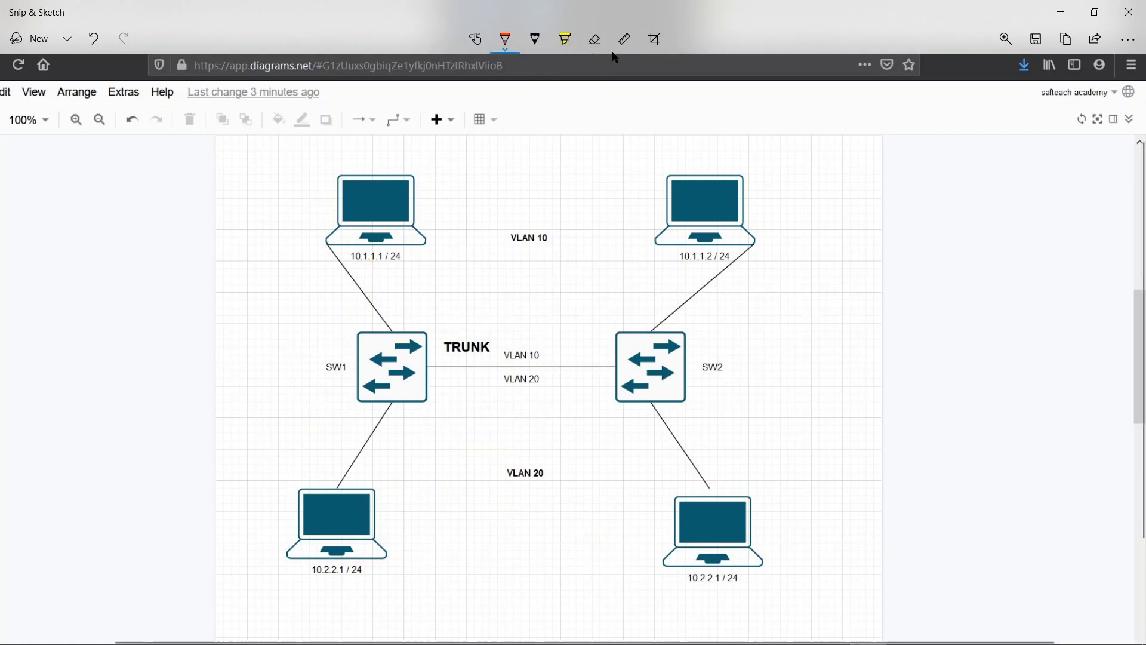
drag(282, 186, 281, 206)
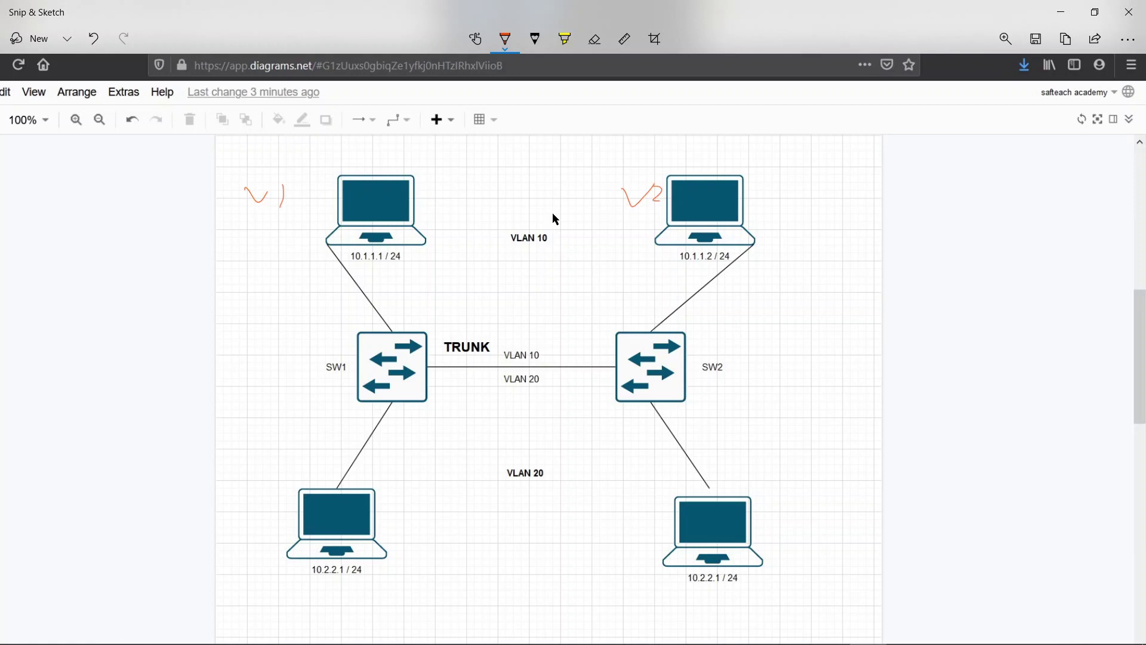
mouse_move(279, 237)
mouse_down()
mouse_move(533, 265)
mouse_move(536, 280)
mouse_up()
mouse_move(245, 259)
mouse_down()
mouse_move(254, 278)
mouse_move(281, 266)
mouse_move(287, 281)
mouse_up()
mouse_move(323, 242)
mouse_down()
mouse_move(304, 328)
mouse_move(318, 332)
mouse_move(301, 340)
mouse_up()
mouse_move(250, 333)
mouse_down()
mouse_move(243, 363)
mouse_move(267, 374)
mouse_up()
drag(272, 351, 271, 378)
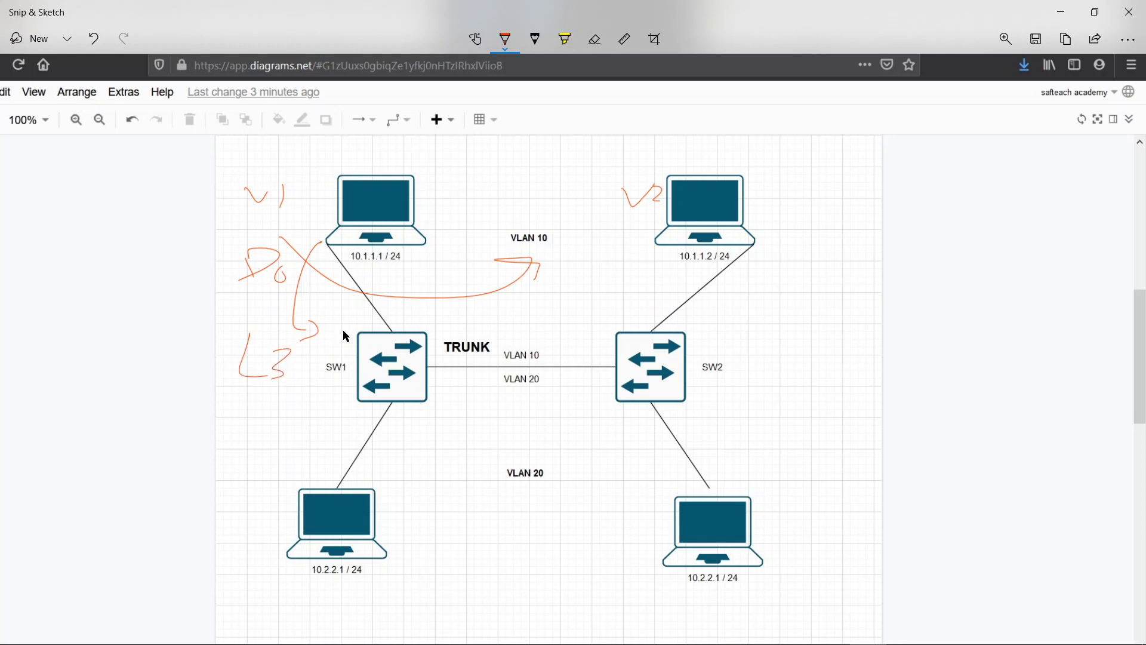
Step: Write .254 gateway notes above SW1 and SW2
drag(336, 356, 334, 321)
mouse_move(698, 357)
mouse_down()
mouse_move(729, 317)
mouse_move(705, 333)
mouse_up()
drag(367, 316, 406, 327)
mouse_move(728, 321)
mouse_down()
mouse_move(753, 333)
mouse_move(768, 320)
mouse_move(757, 320)
mouse_move(790, 325)
mouse_move(777, 339)
mouse_up()
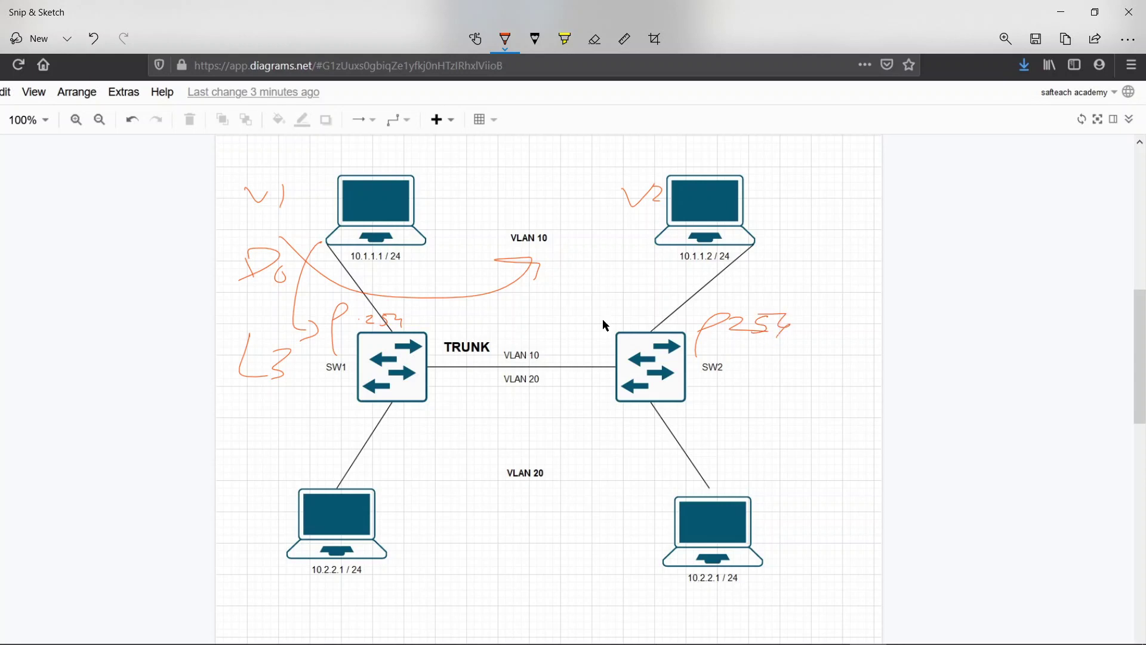
Step: Draw traffic-path arrows from V2 and 10.1.1.2 through SW1 toward VLAN 20
drag(640, 212, 603, 328)
drag(659, 249, 427, 333)
drag(702, 316, 621, 382)
drag(619, 338, 682, 390)
mouse_move(656, 243)
mouse_down()
mouse_move(451, 307)
mouse_move(416, 345)
mouse_move(629, 528)
mouse_up()
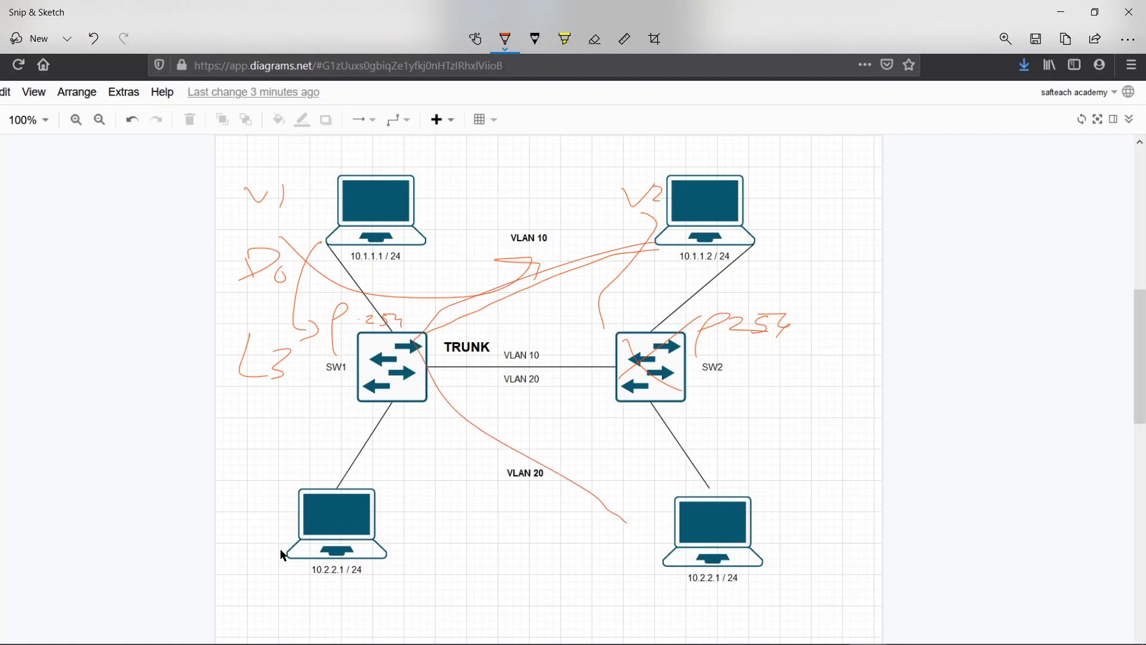
Step: Add DG by the bottom-left laptop, .254 below SW1, address underlines, and V10/V20 labels
drag(393, 517, 395, 536)
mouse_move(390, 520)
mouse_down()
mouse_move(397, 533)
mouse_move(418, 525)
mouse_up()
click(400, 415)
drag(404, 415, 431, 440)
drag(311, 577, 338, 577)
drag(345, 260, 366, 263)
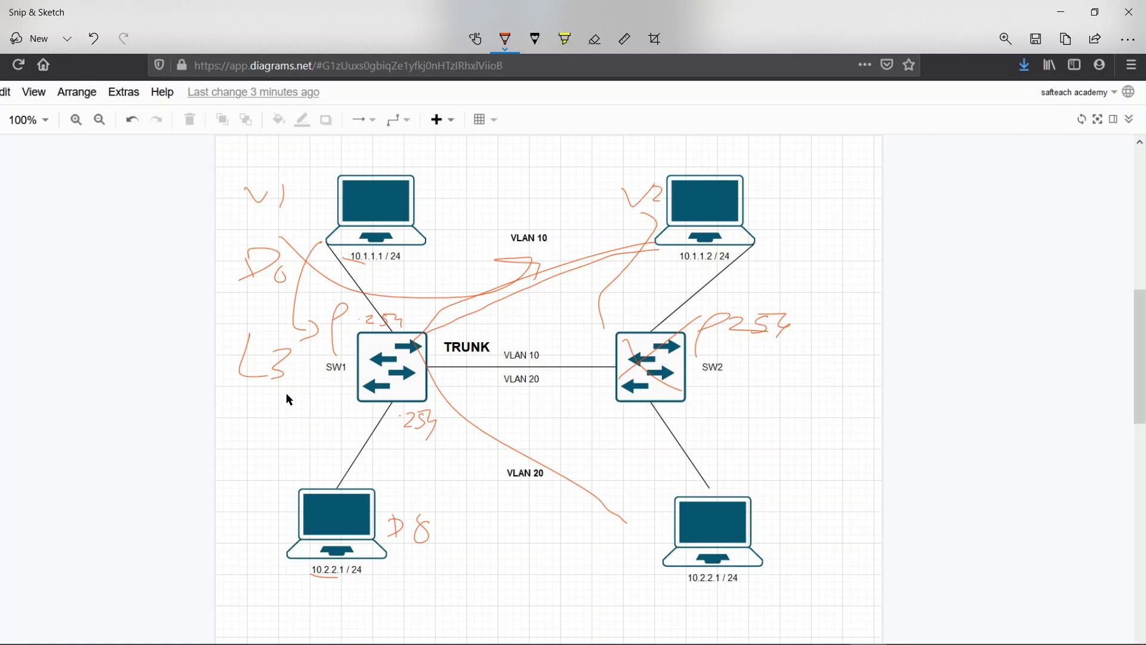
mouse_move(287, 388)
mouse_down()
mouse_move(303, 389)
mouse_move(304, 411)
mouse_move(320, 402)
mouse_move(303, 420)
mouse_move(316, 429)
mouse_up()
drag(323, 422, 324, 423)
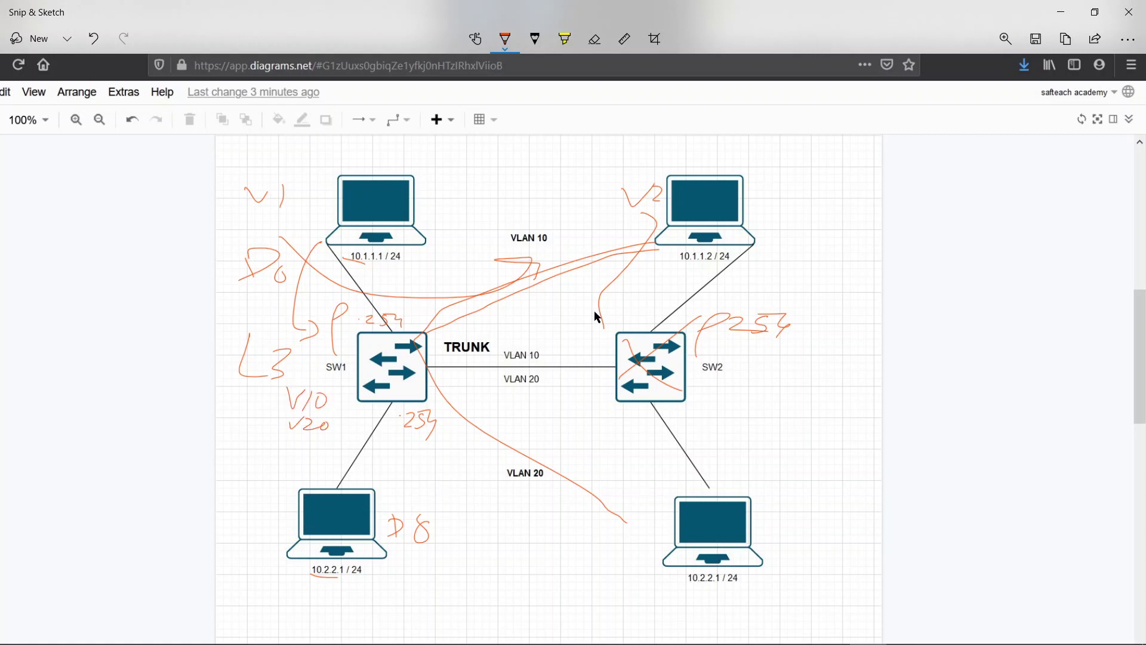